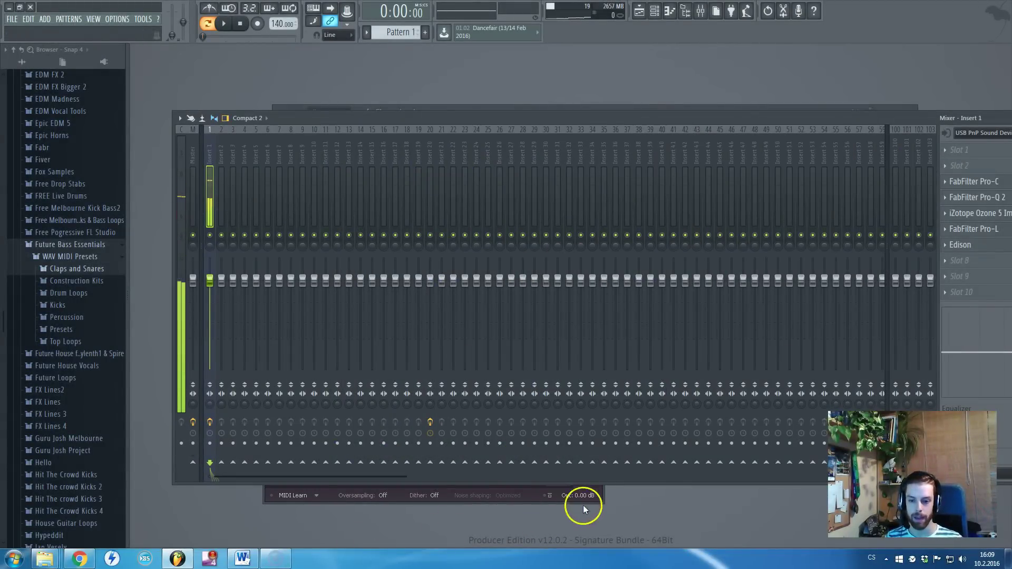
Step: Select mixer Insert 20, then switch from the mixer to the empty Pattern 1 playlist
click(601, 489)
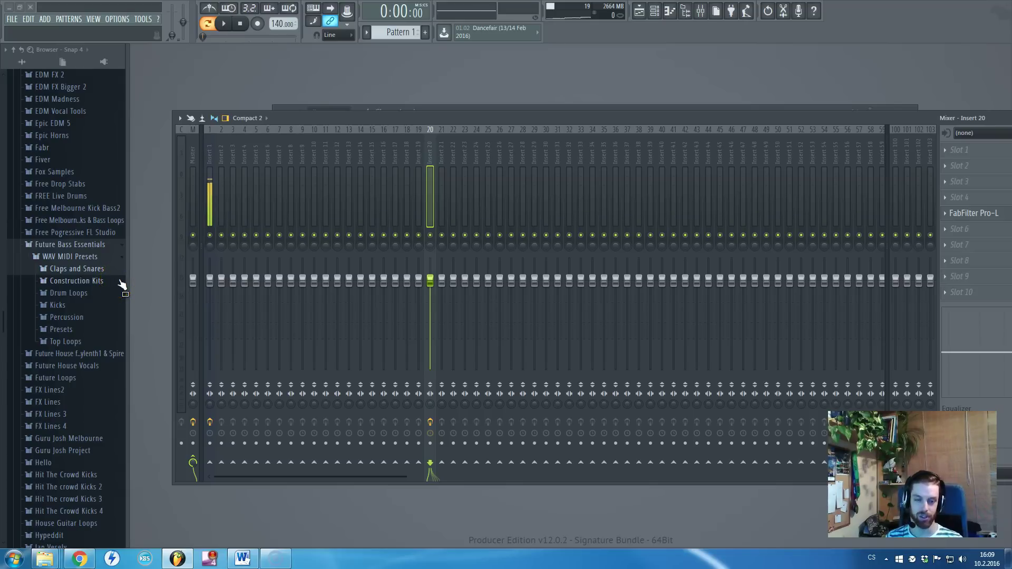
click(320, 89)
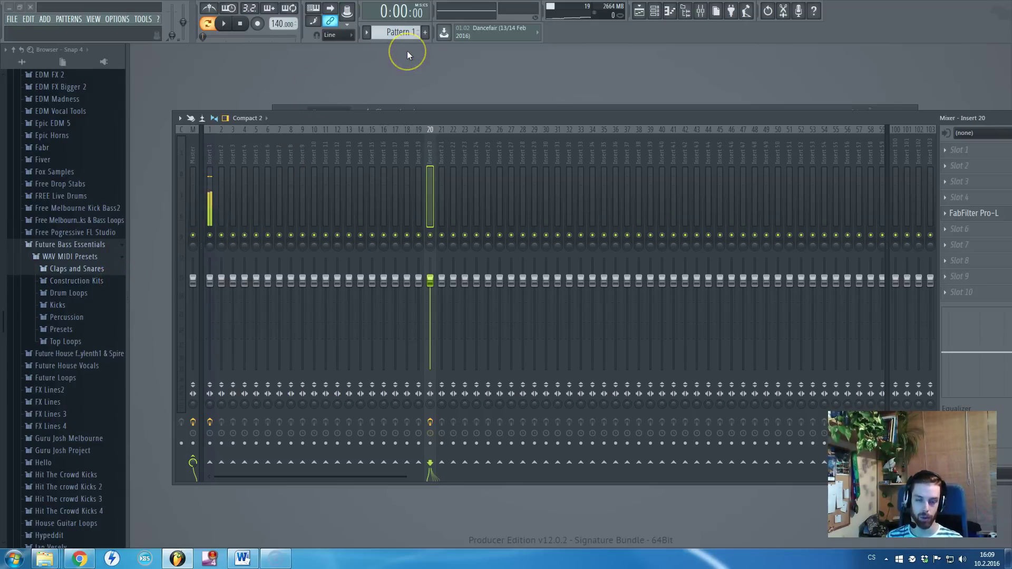
drag(402, 32, 405, 163)
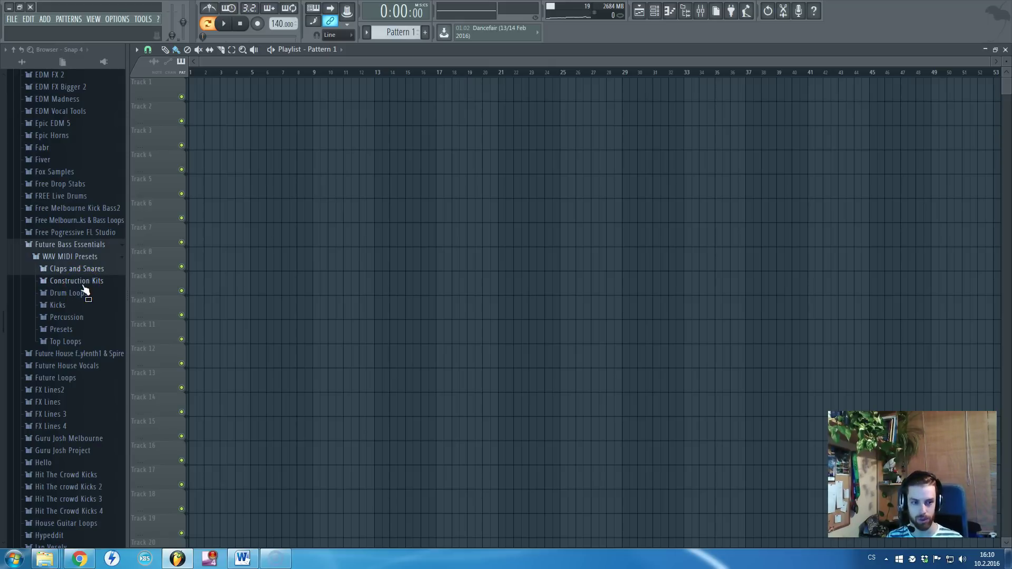
Step: Open the 8 Flavour 146 BPM A# kit and drop 8 Flavour MIX A# onto Track 1
scroll(83, 286, down, 2)
scroll(83, 286, up, 2)
click(82, 283)
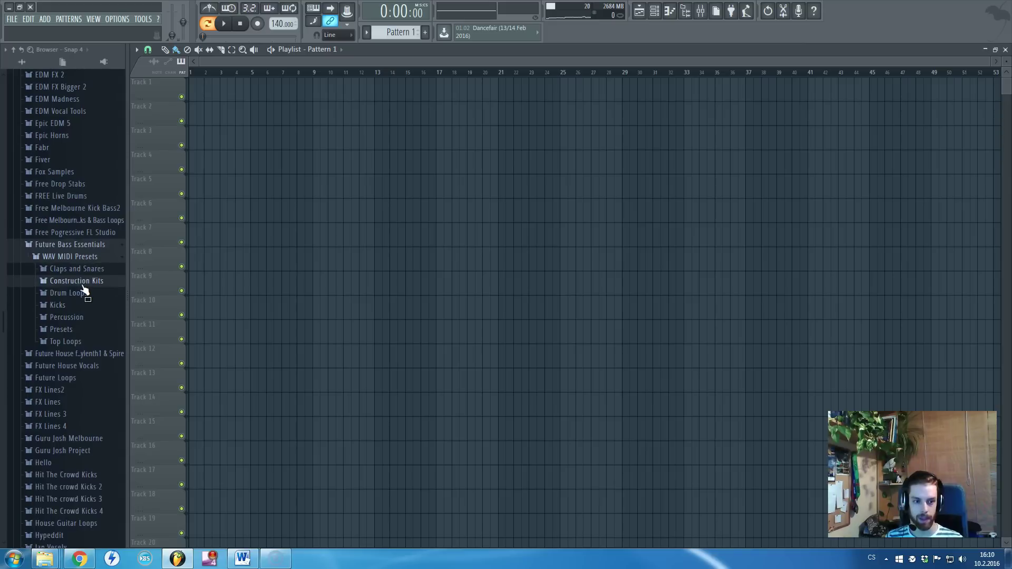
click(84, 293)
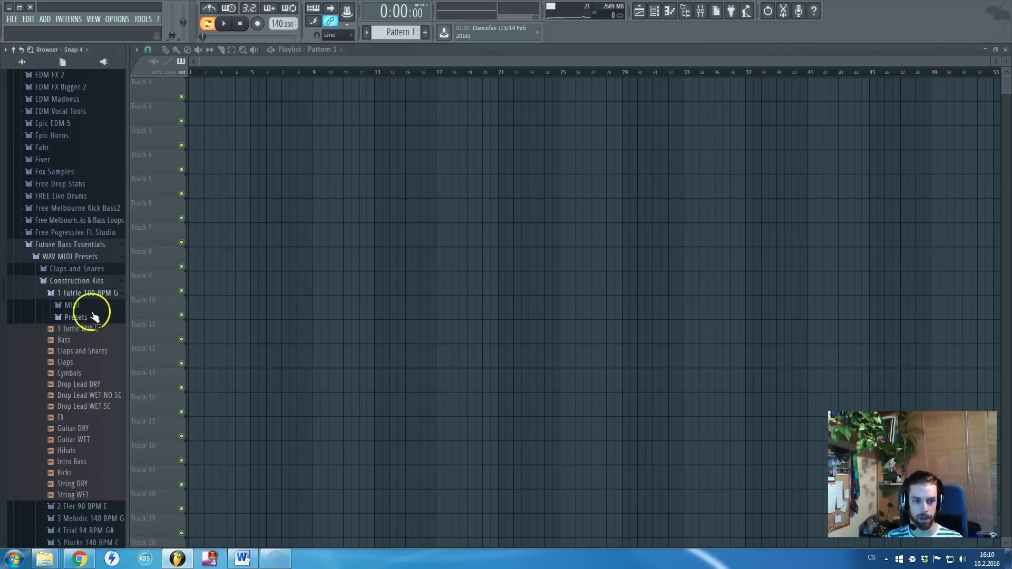
click(83, 293)
click(95, 379)
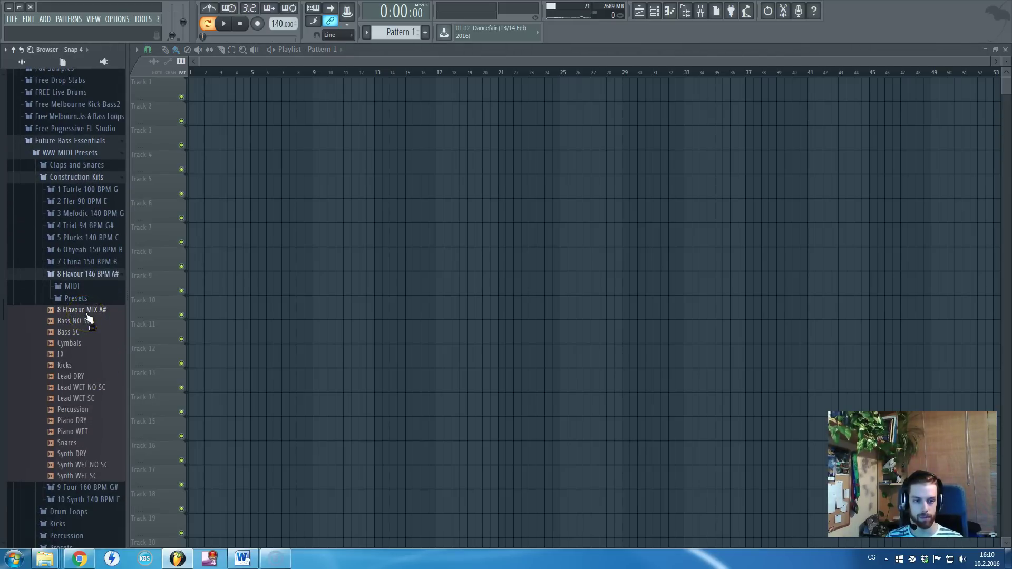
drag(87, 313, 181, 79)
Step: Start playback and reset the clip's TIME knob so the loop isn't time-stretched
scroll(32, 350, up, 15)
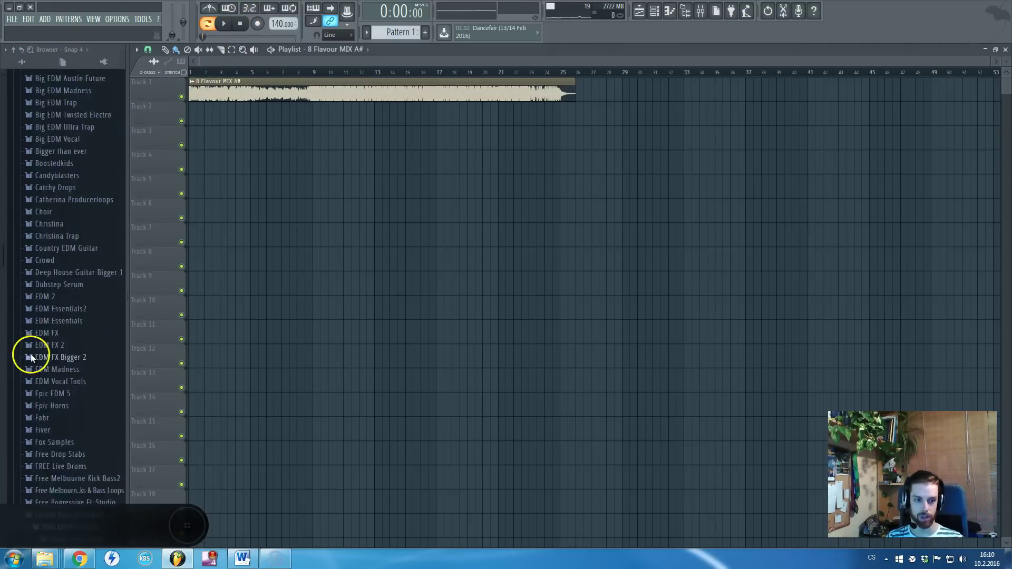
scroll(33, 351, down, 7)
scroll(252, 63, up, 3)
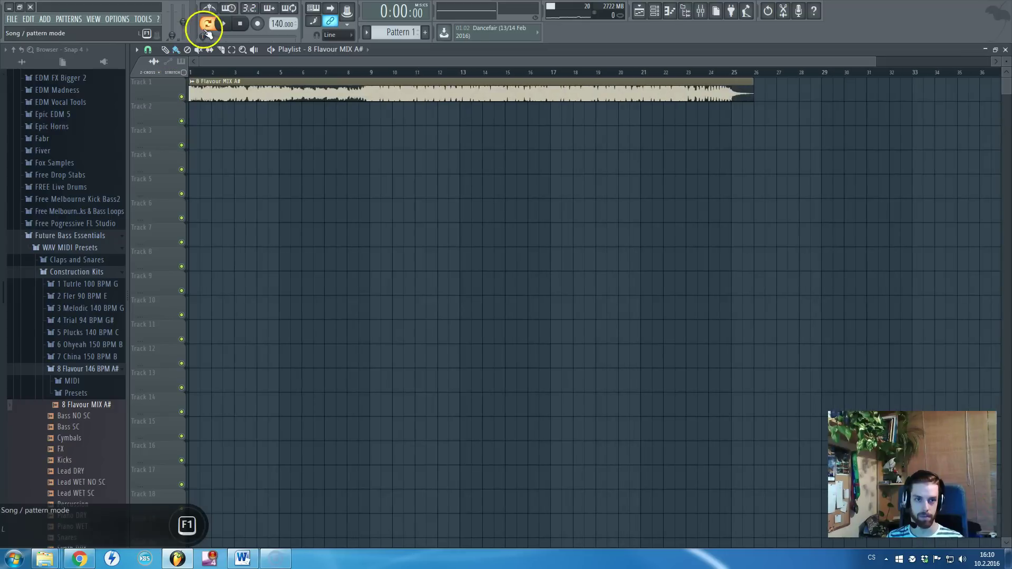
key(space)
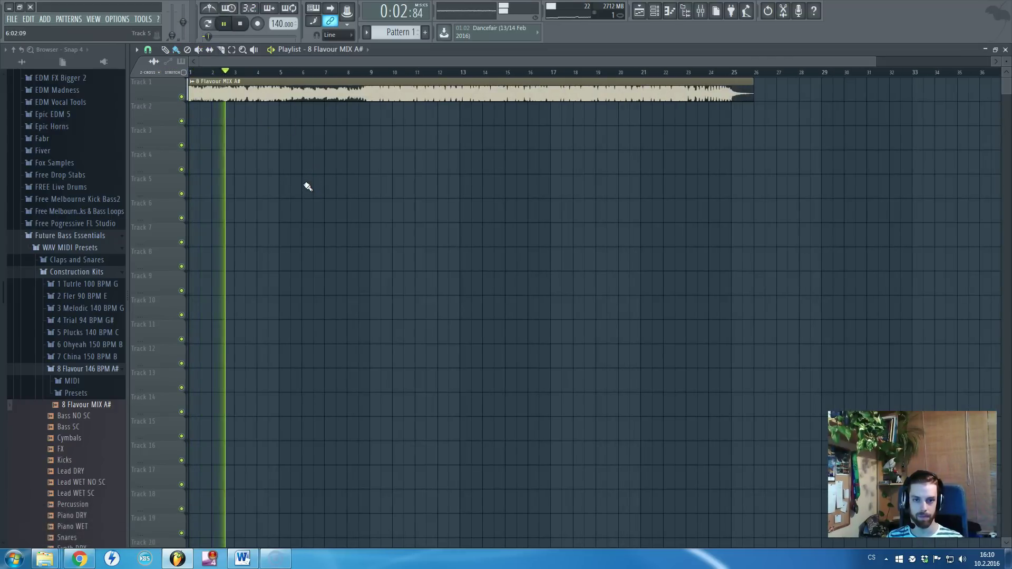
click(302, 178)
double_click(362, 99)
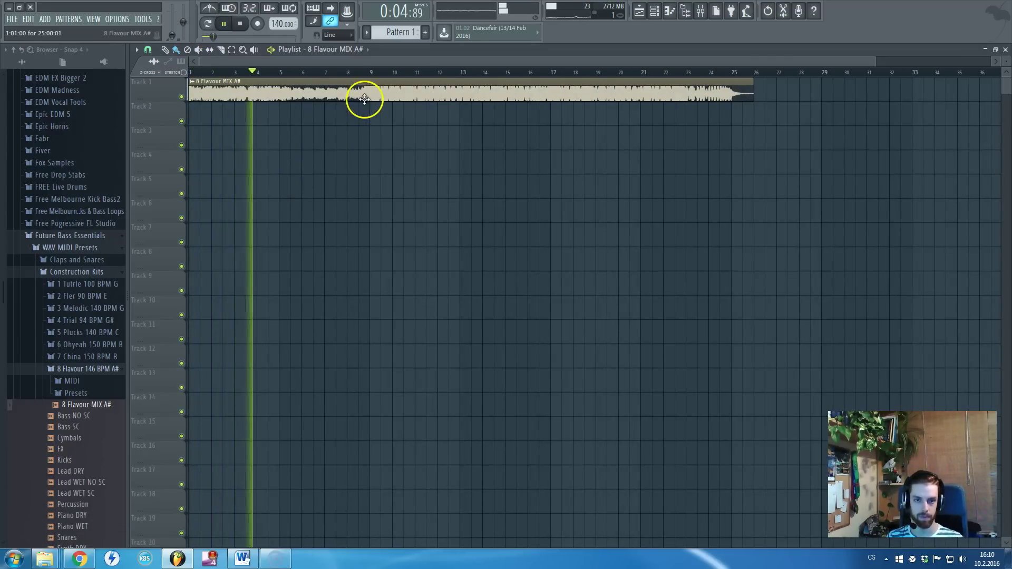
right_click(435, 250)
click(443, 260)
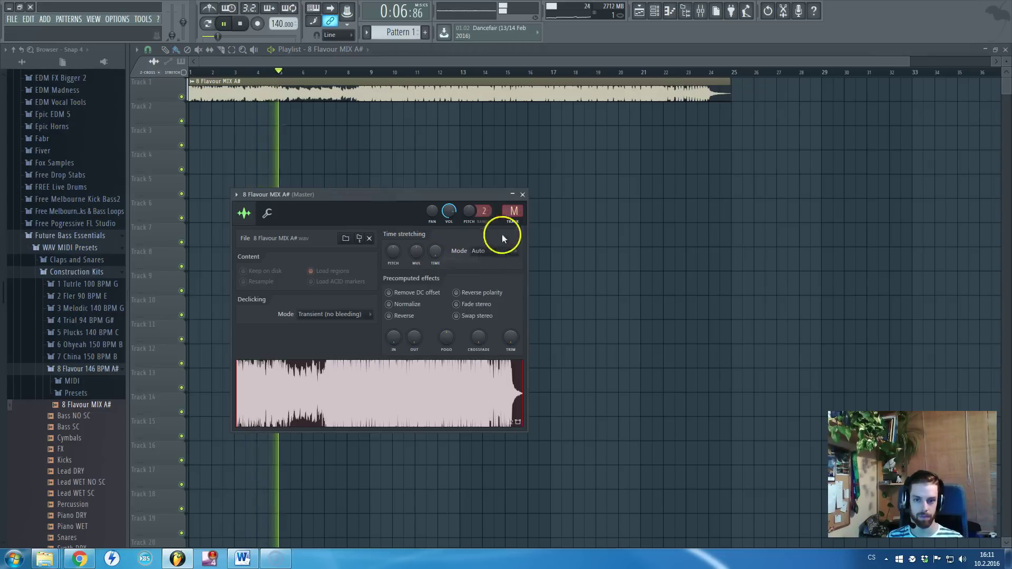
click(523, 194)
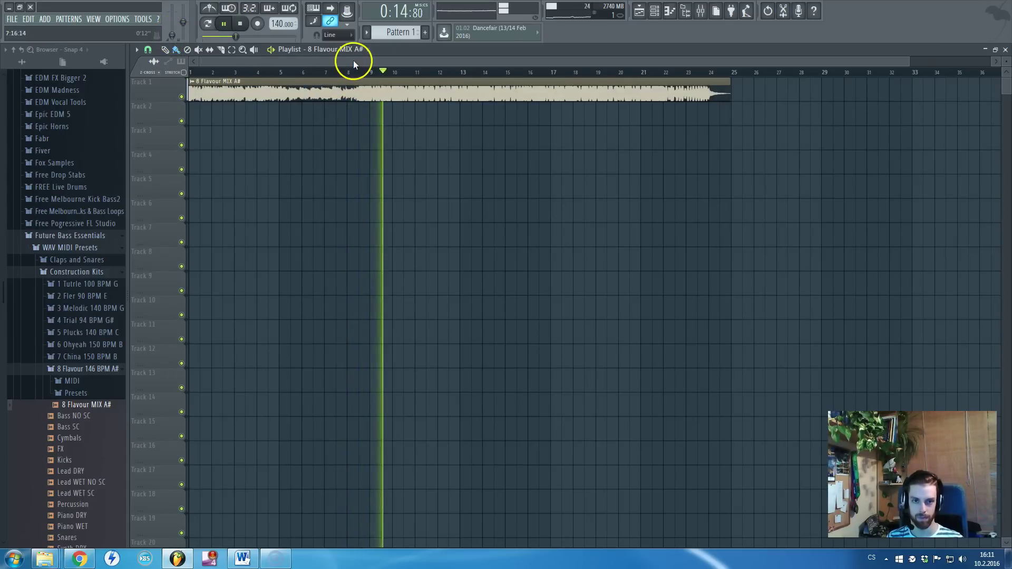
Step: Let the loop play through, then stop and return to the start
scroll(434, 195, down, 1)
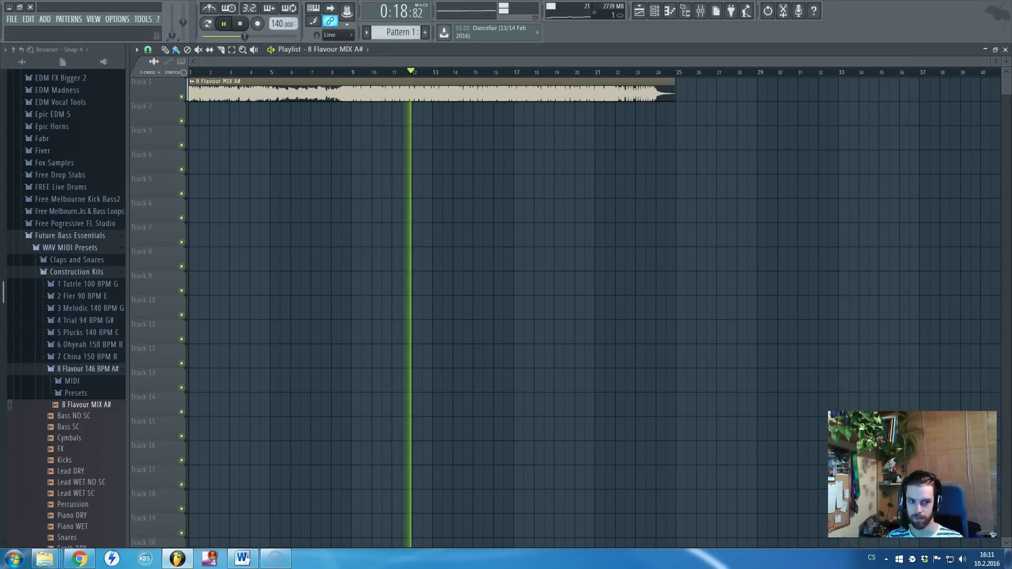
scroll(4, 291, down, 4)
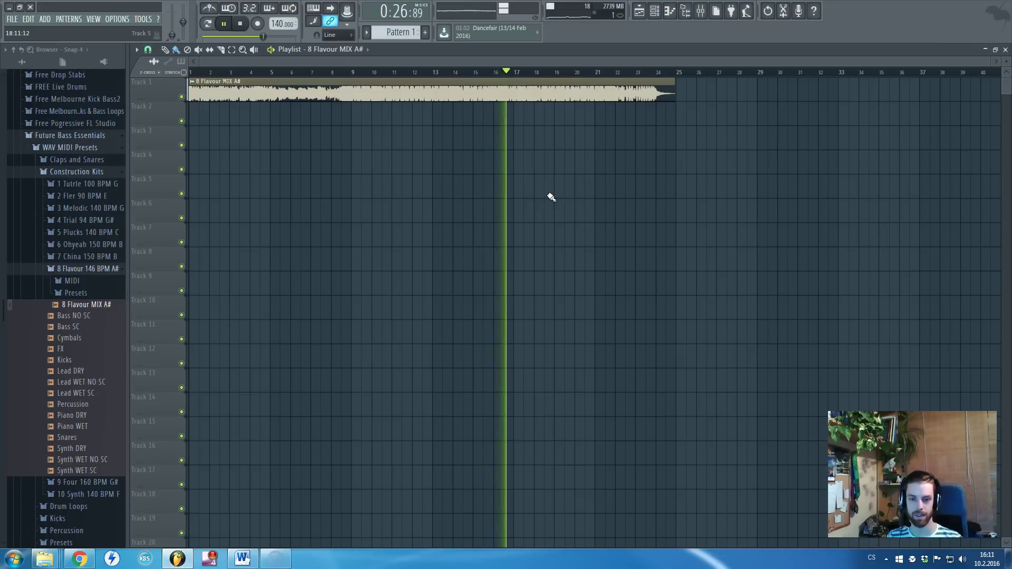
click(550, 201)
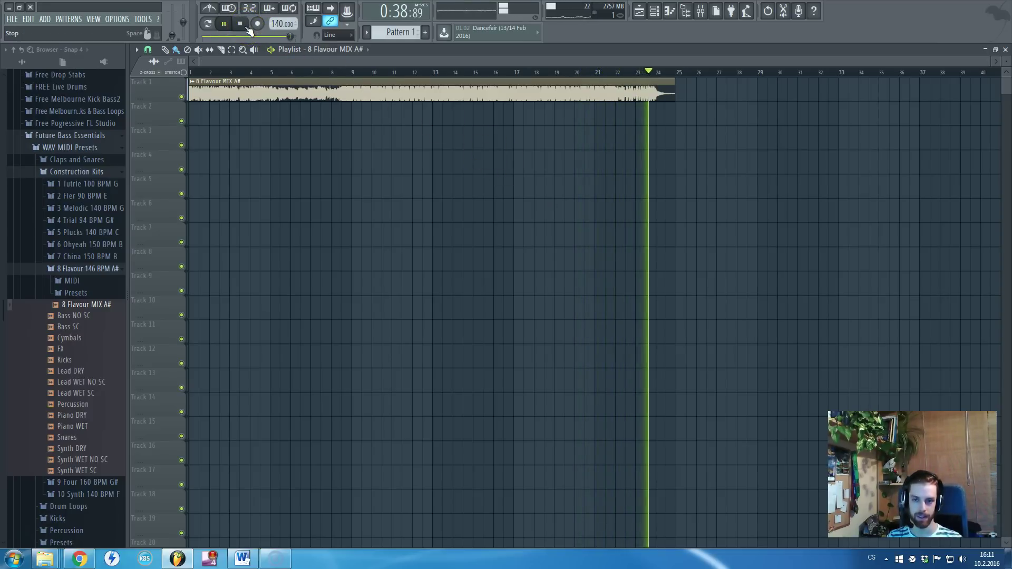
click(245, 26)
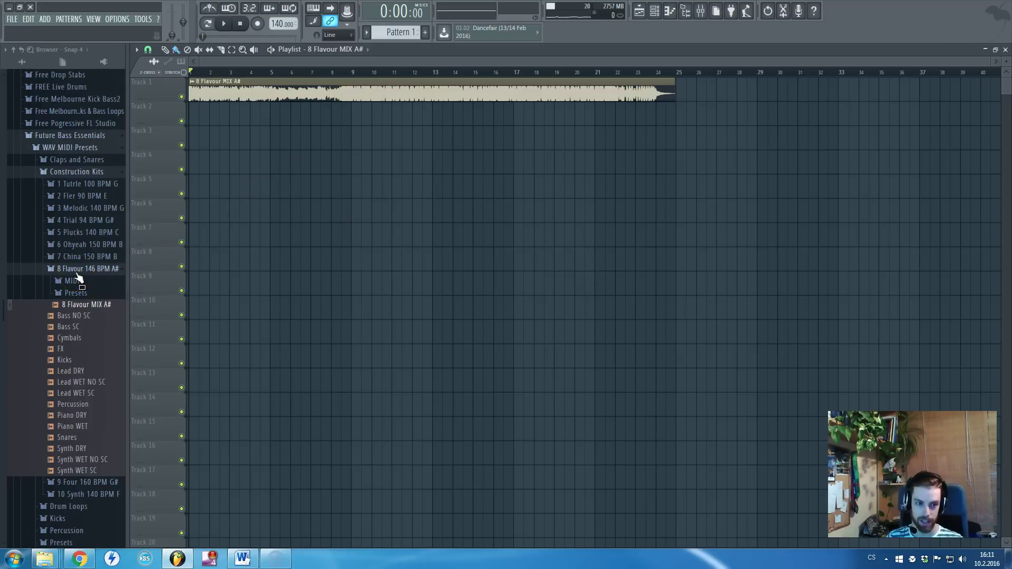
Step: Widen the sample browser and look through the 8 Flavour kit's Presets folders
click(77, 270)
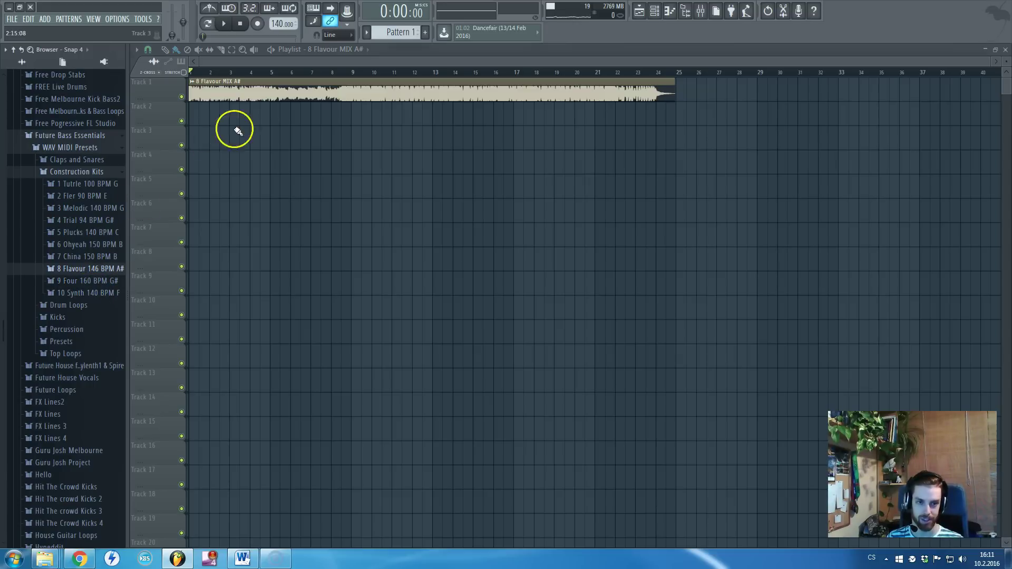
click(105, 269)
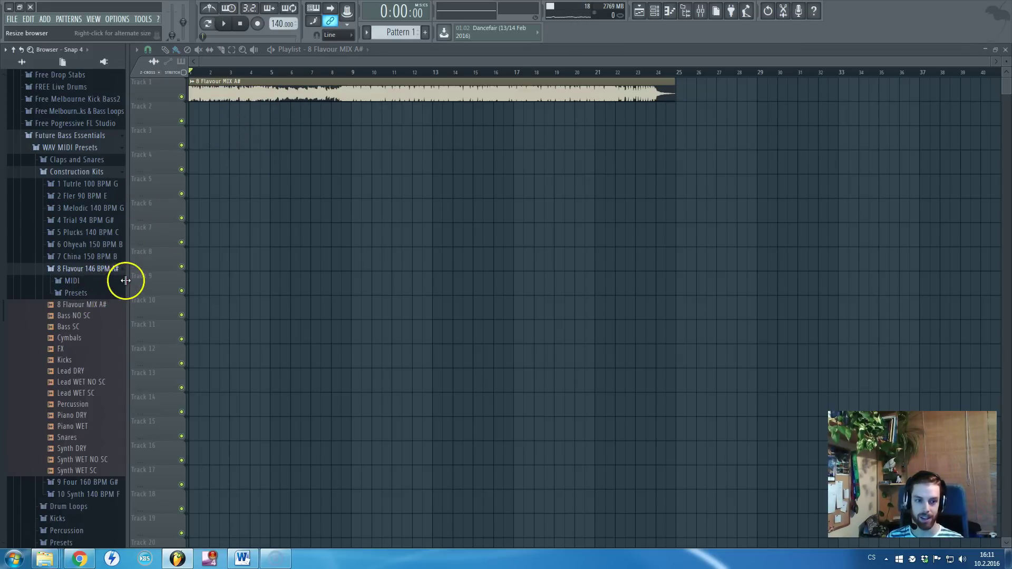
drag(128, 281, 141, 280)
click(107, 291)
scroll(97, 287, down, 3)
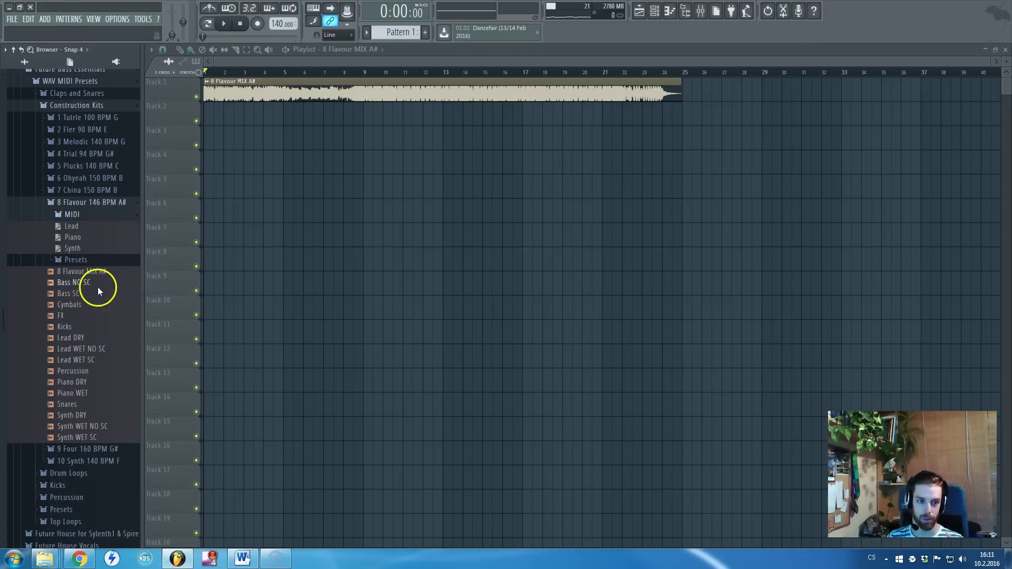
scroll(97, 287, up, 3)
click(90, 293)
click(92, 294)
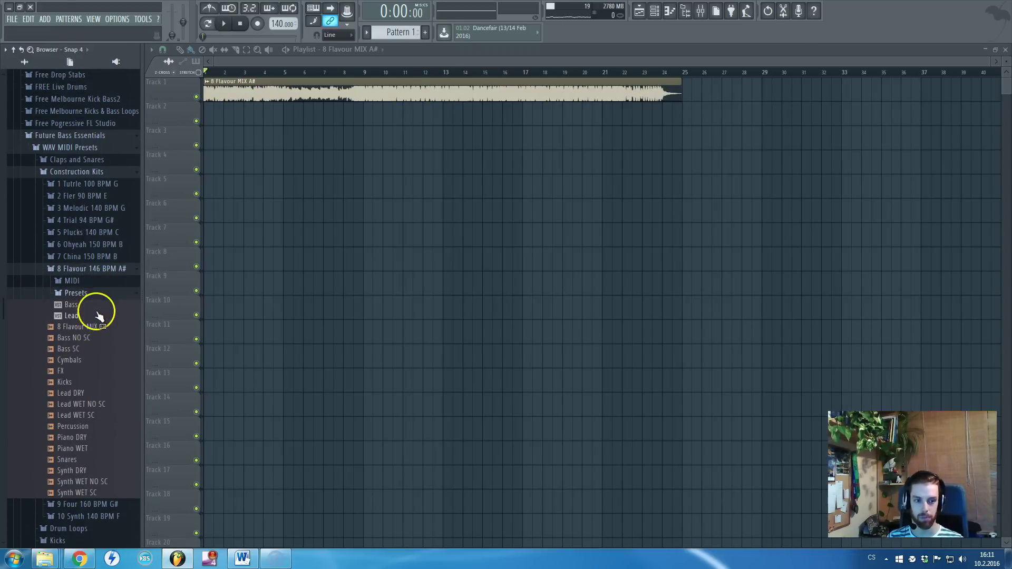
click(97, 294)
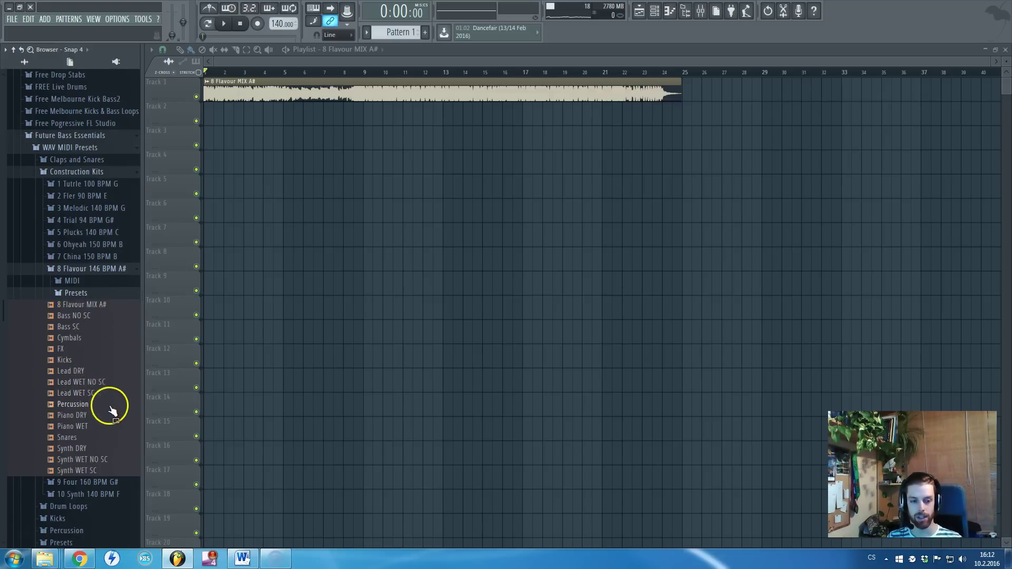
Step: Collapse the kit folders and move the song position to around bar 9
click(82, 269)
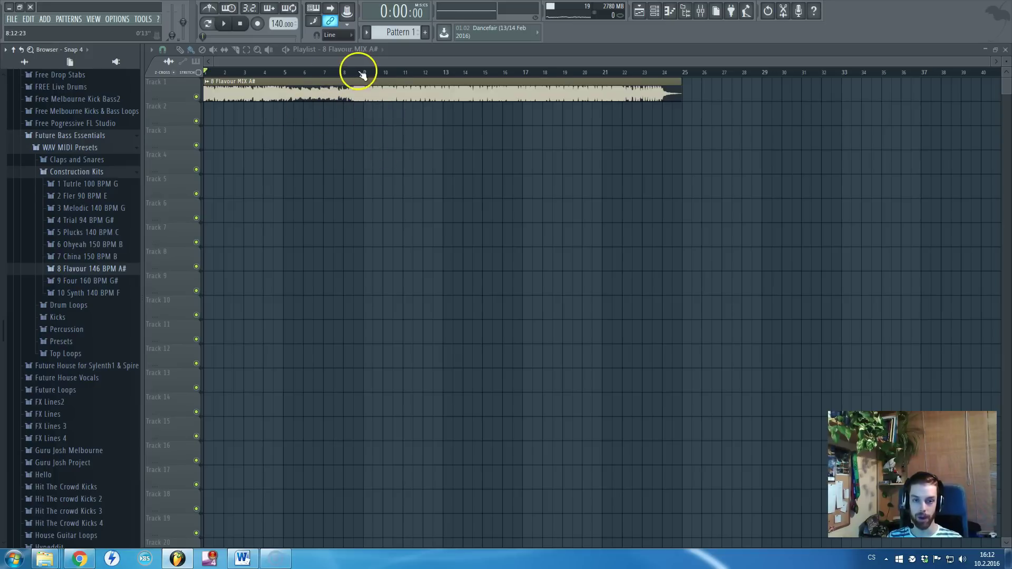
click(360, 71)
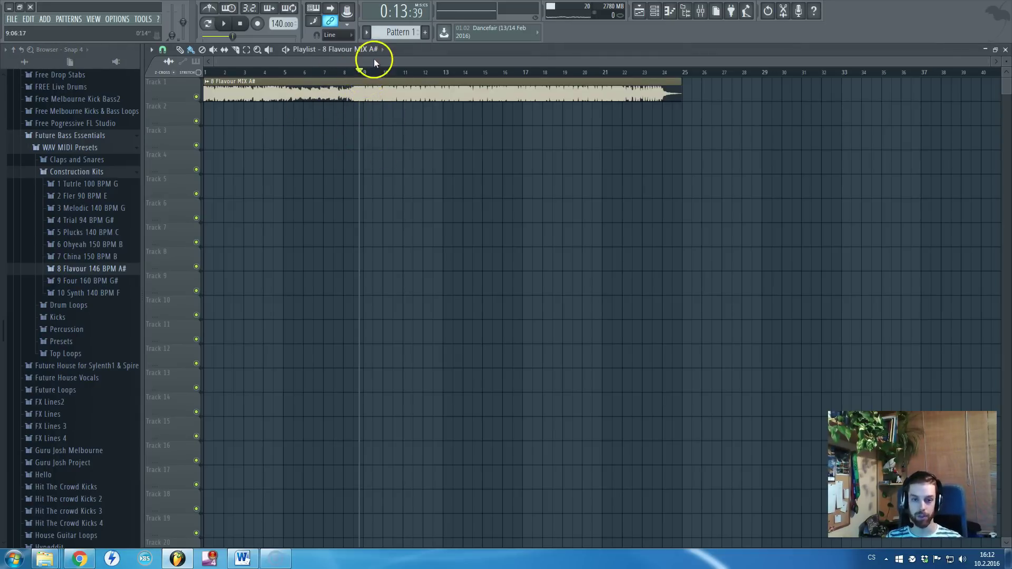
click(88, 172)
Step: Open Claps and Snares and place Snare8 on Track 6 at bar 1
click(81, 160)
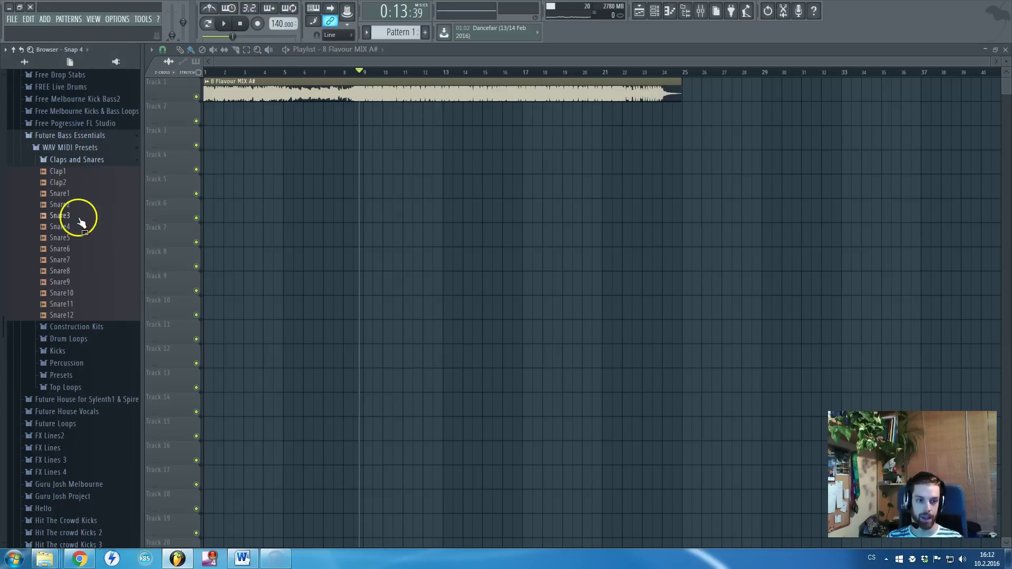
scroll(77, 221, up, 2)
scroll(73, 233, up, 1)
drag(66, 258, 73, 264)
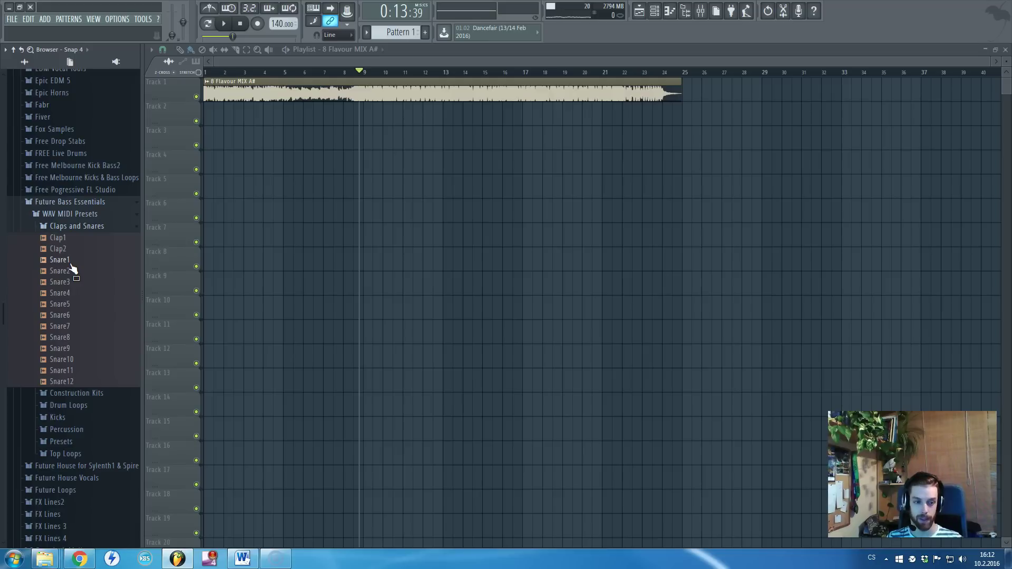
drag(73, 268, 146, 221)
Step: Solo Track 6, play and stop to audition the snare, then zoom out
scroll(208, 235, up, 4)
ctrl+click(197, 217)
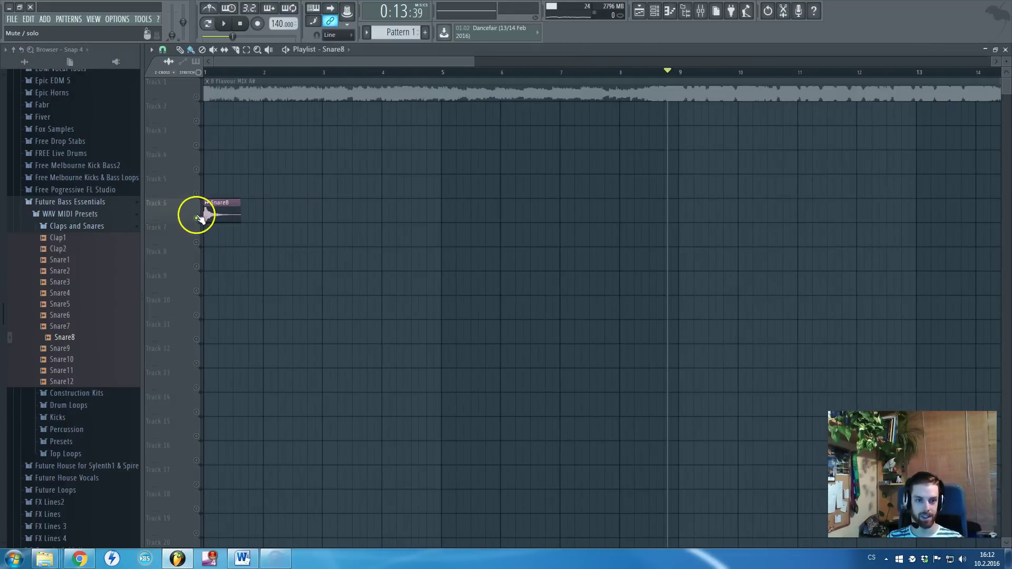
scroll(199, 214, up, 3)
key(space)
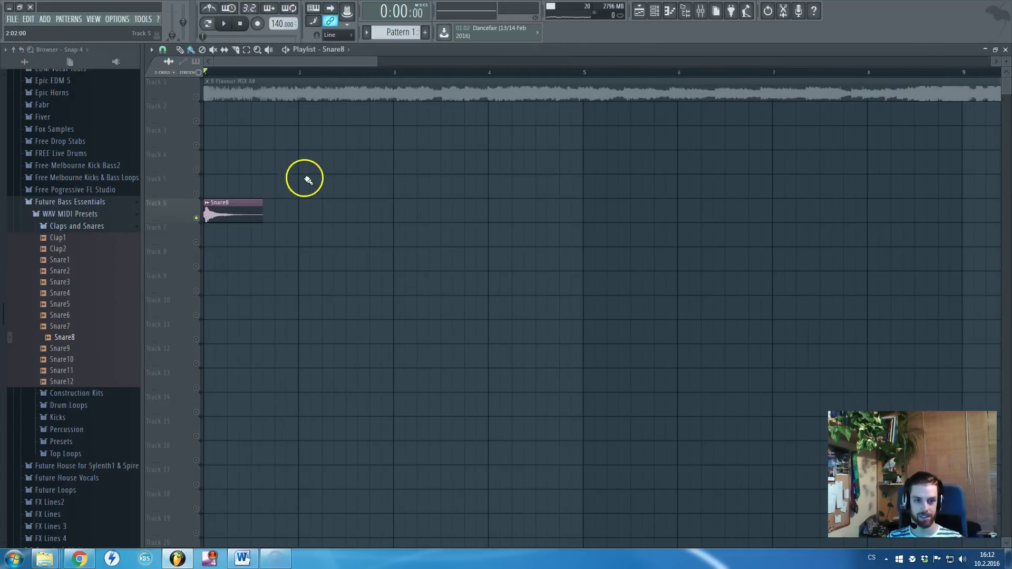
key(space)
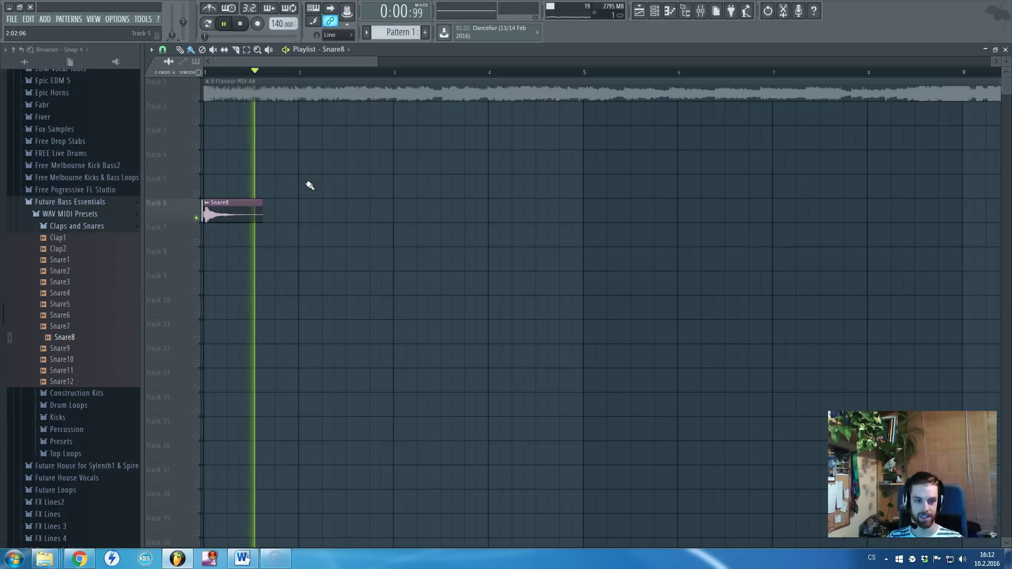
key(space)
scroll(316, 213, down, 3)
scroll(316, 216, down, 2)
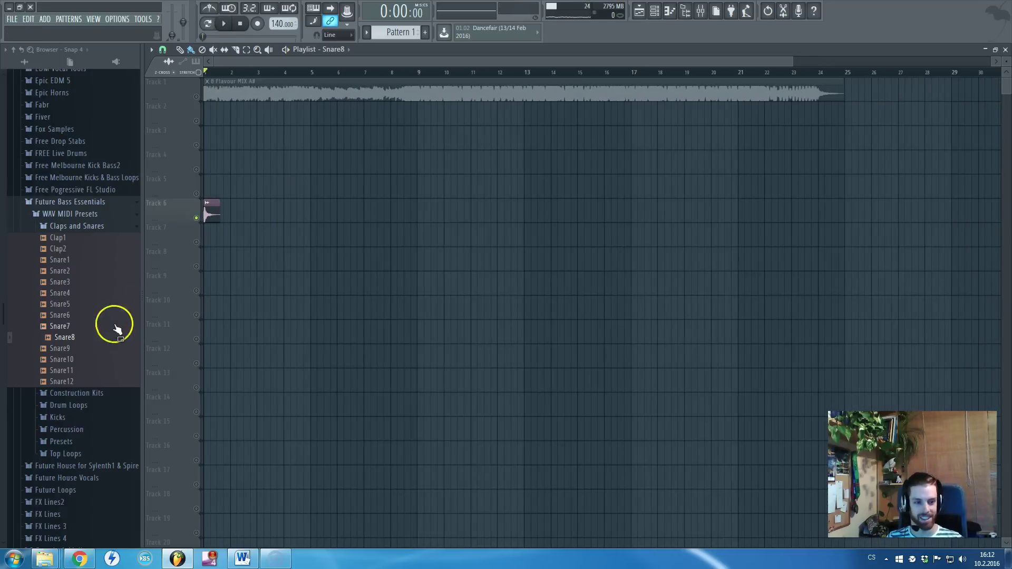
Step: Preview Snare9 through Snare12, then collapse the Claps and Snares folder
click(78, 349)
click(79, 358)
click(80, 371)
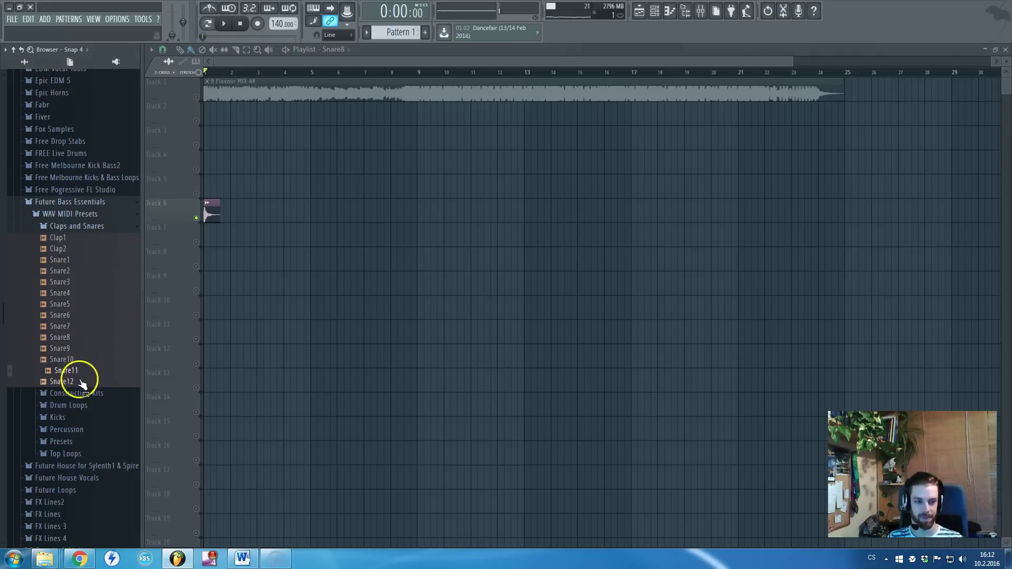
click(79, 382)
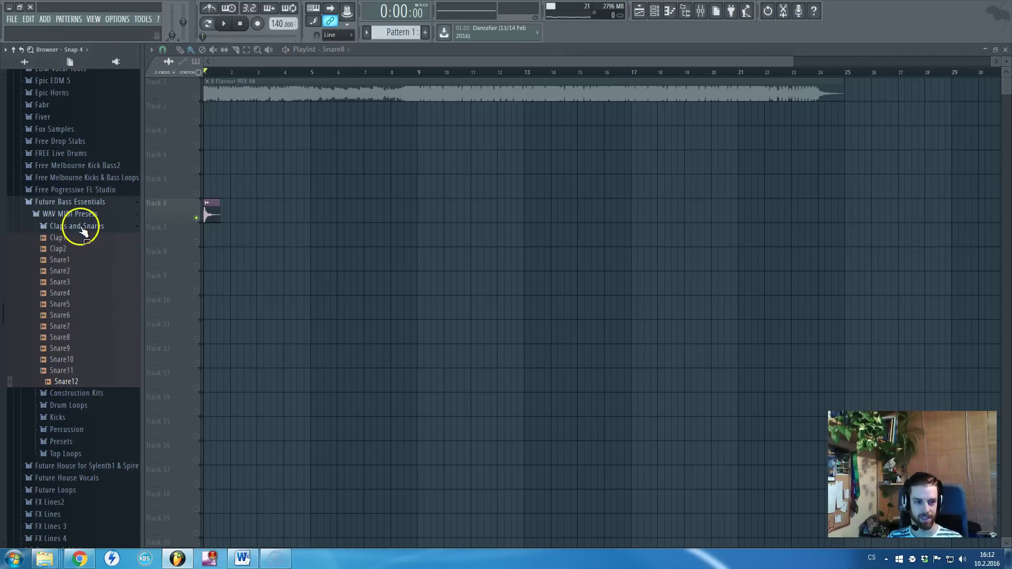
click(82, 230)
Step: Open Drum Loops, preview Drum Loop1 100BPM Complete, and widen the sample browser
click(76, 251)
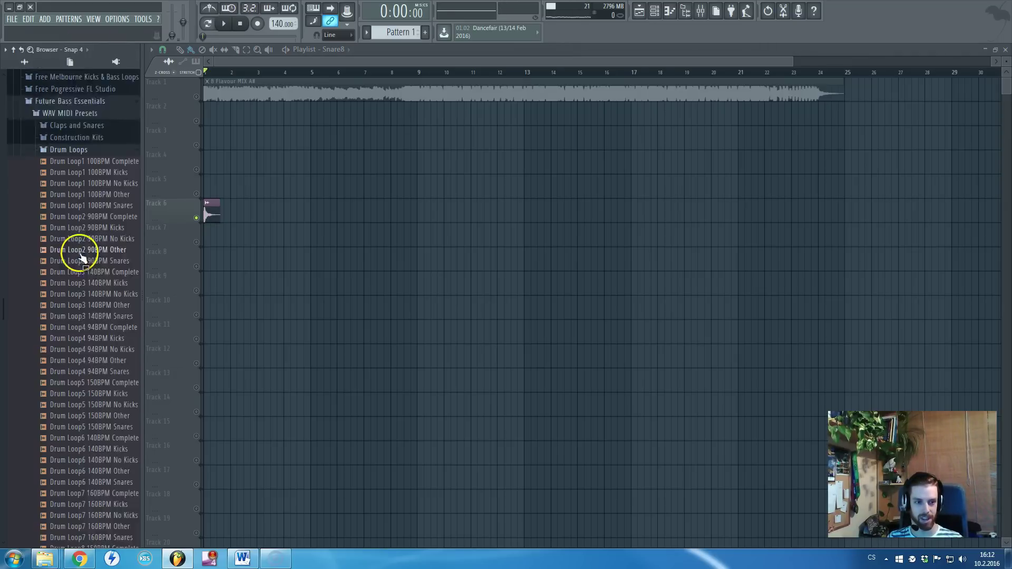
scroll(80, 257, down, 3)
scroll(90, 267, up, 3)
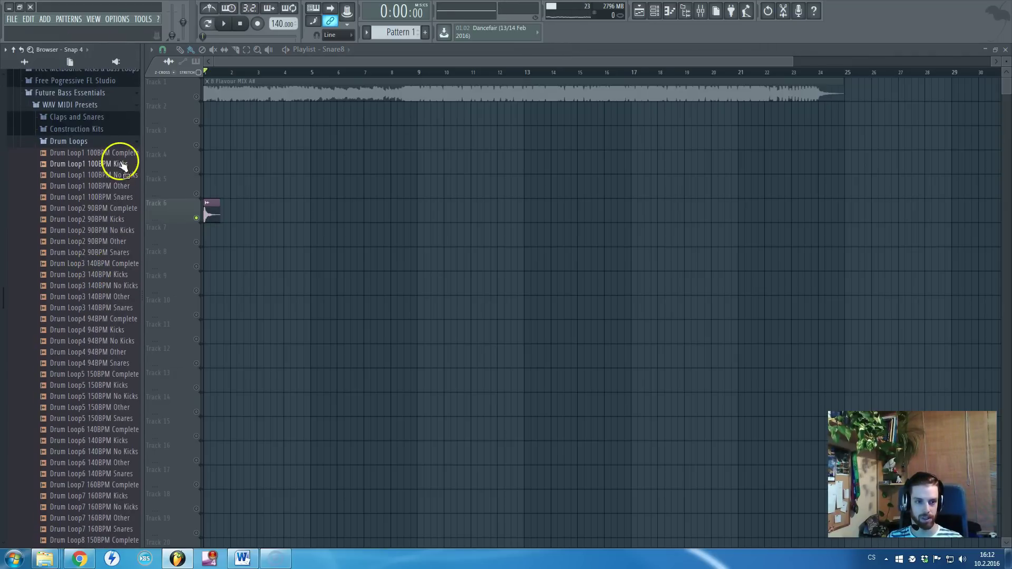
click(124, 154)
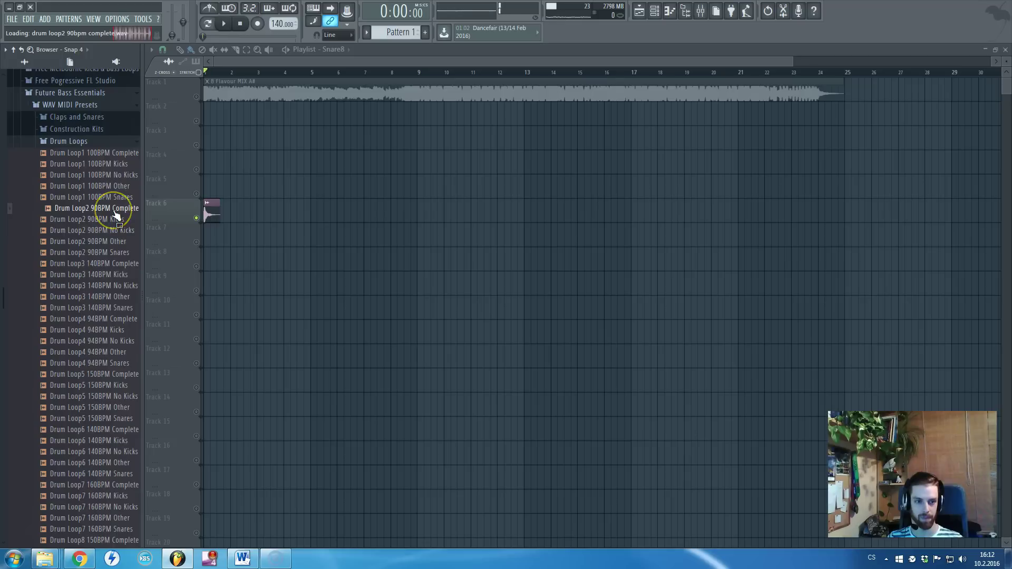
drag(141, 215, 213, 219)
Step: Preview Drum Loop3 140BPM, Drum Loop5 150BPM and Drum Loop6, then collapse Drum Loops
scroll(185, 230, down, 2)
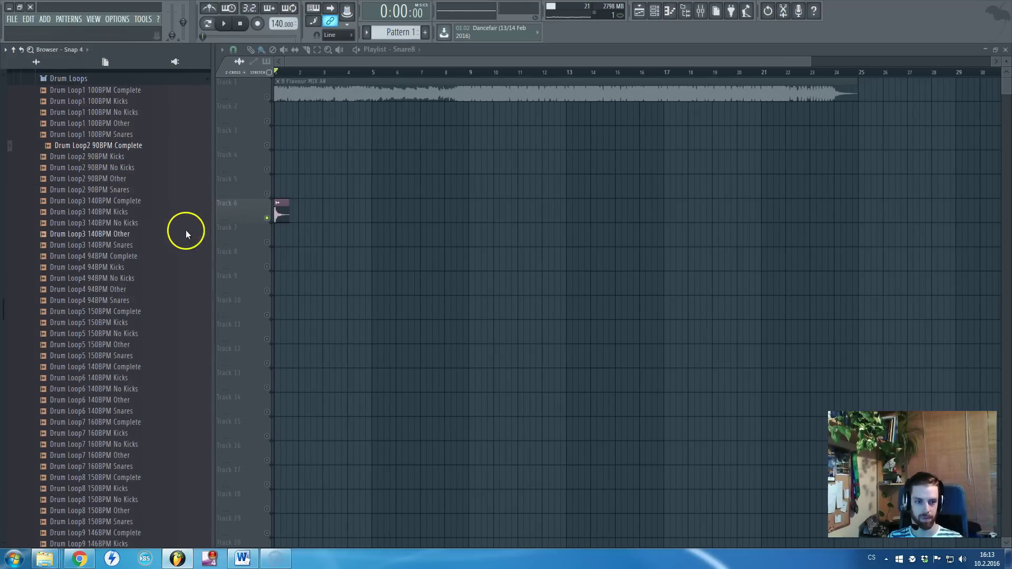
click(143, 198)
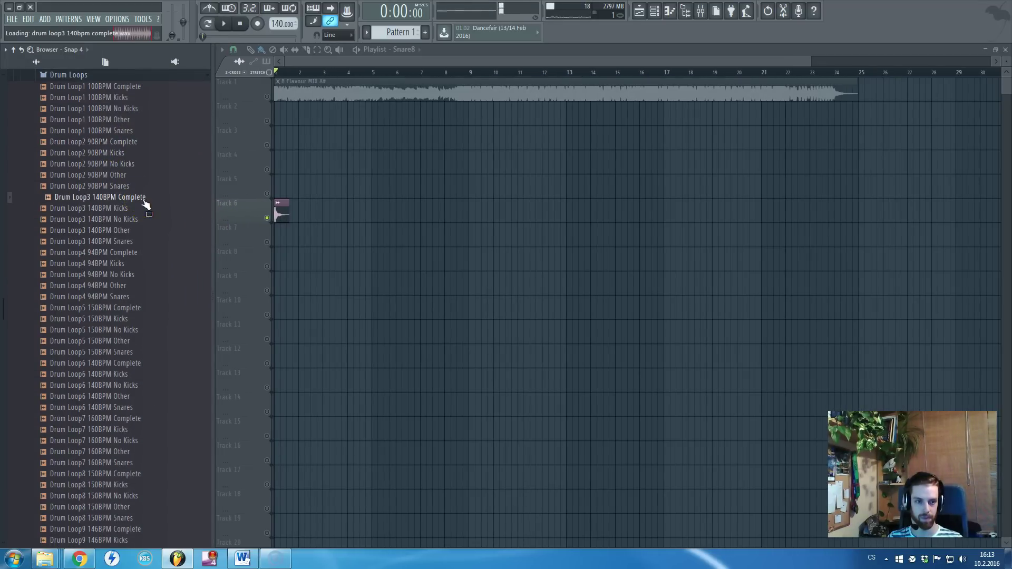
scroll(146, 203, down, 2)
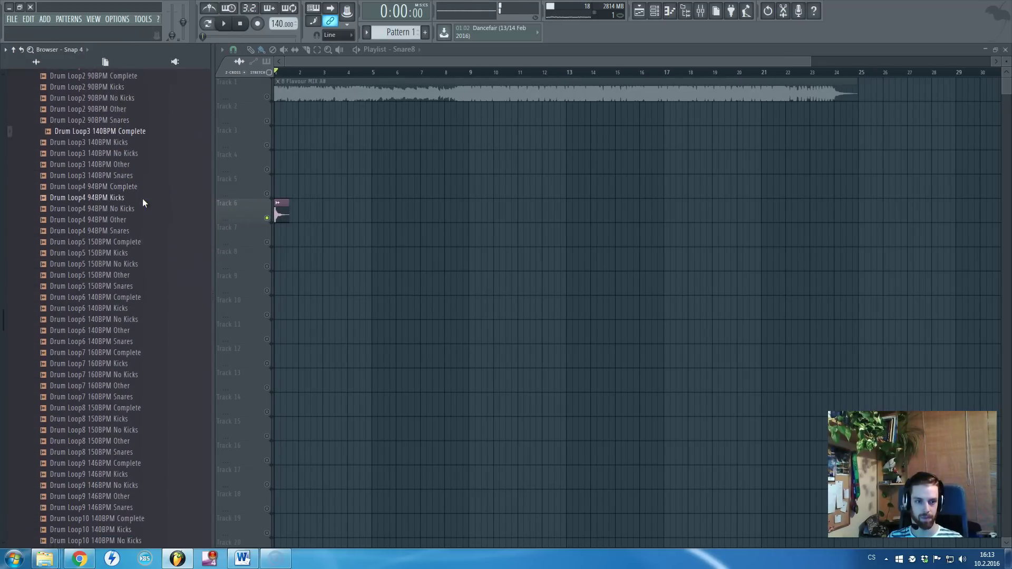
click(143, 242)
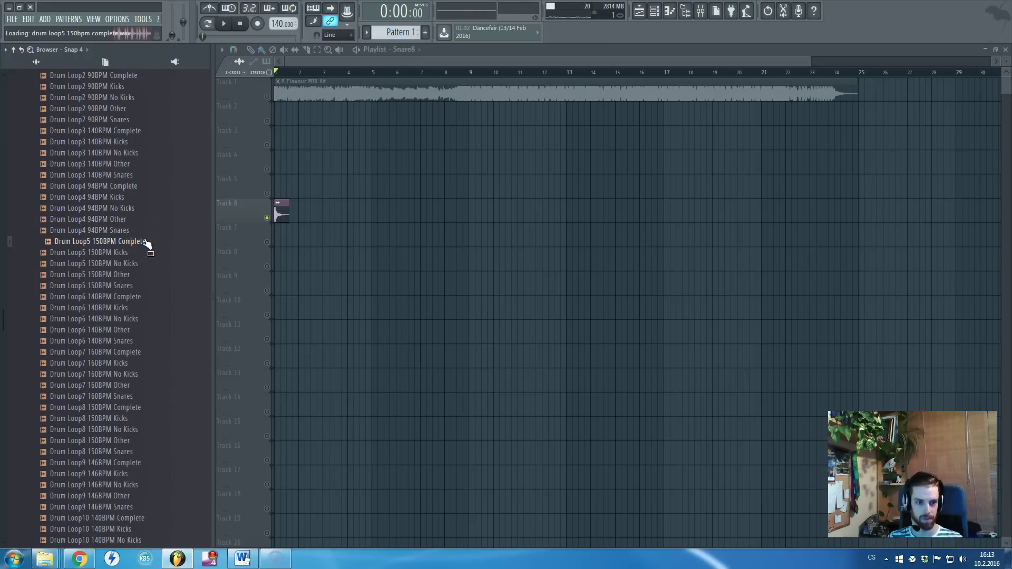
click(157, 275)
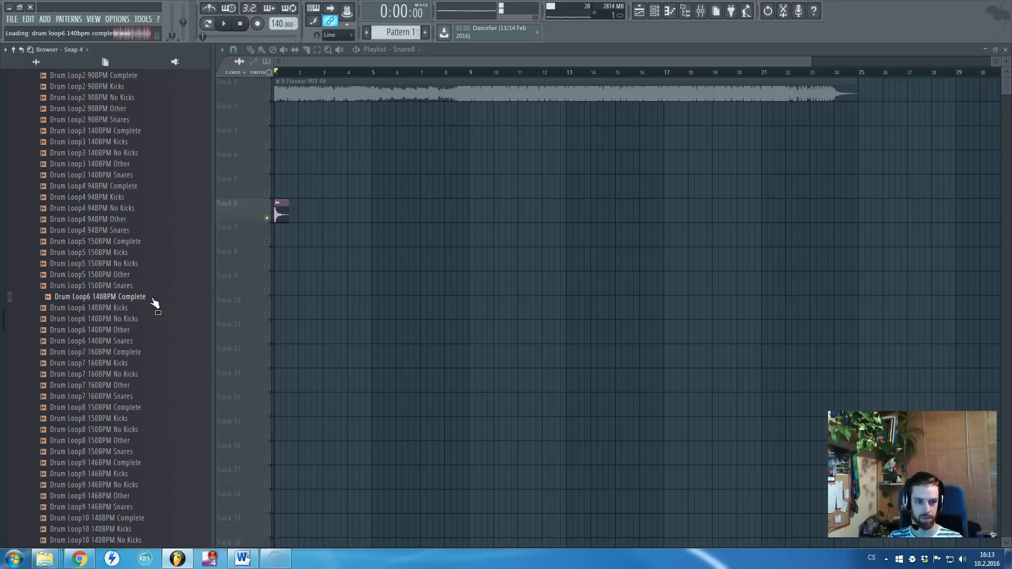
scroll(151, 297, up, 4)
click(79, 141)
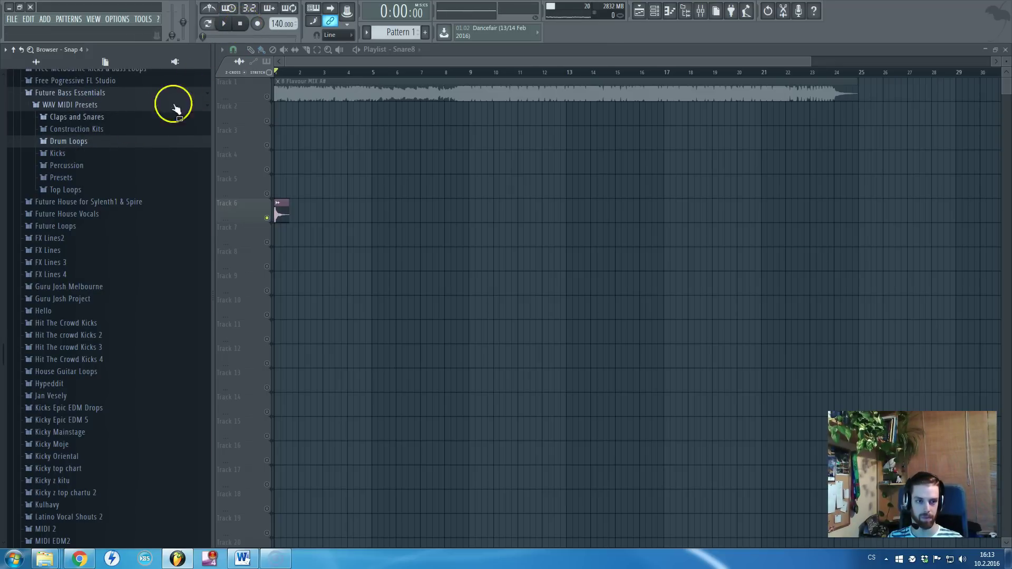
click(78, 154)
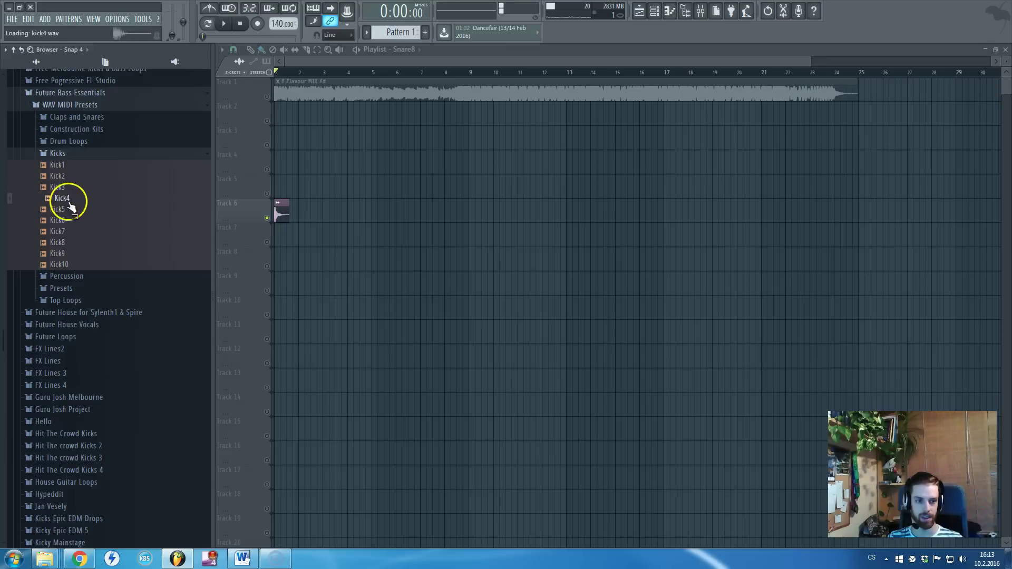
click(71, 253)
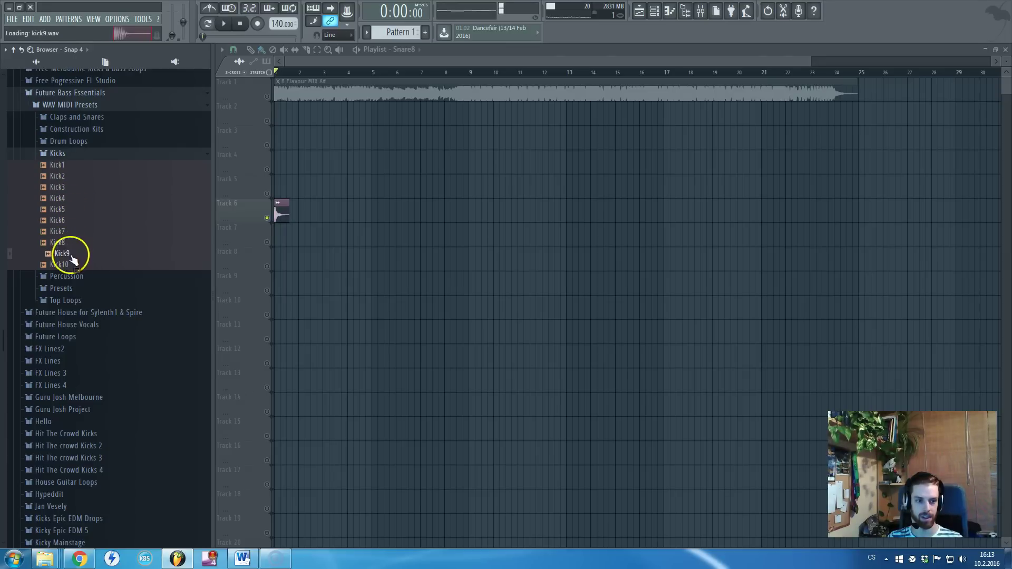
click(73, 268)
click(58, 154)
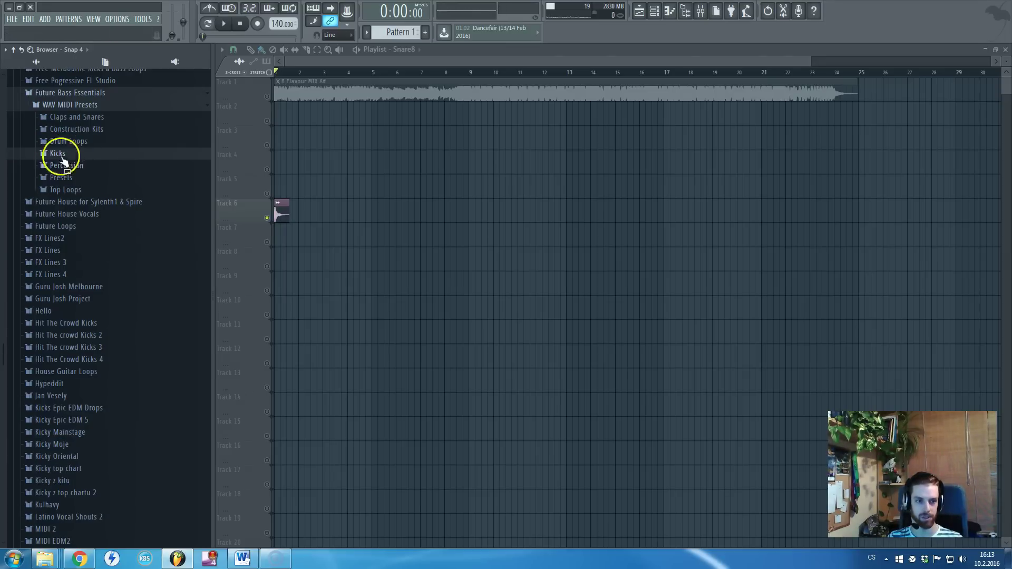
click(65, 165)
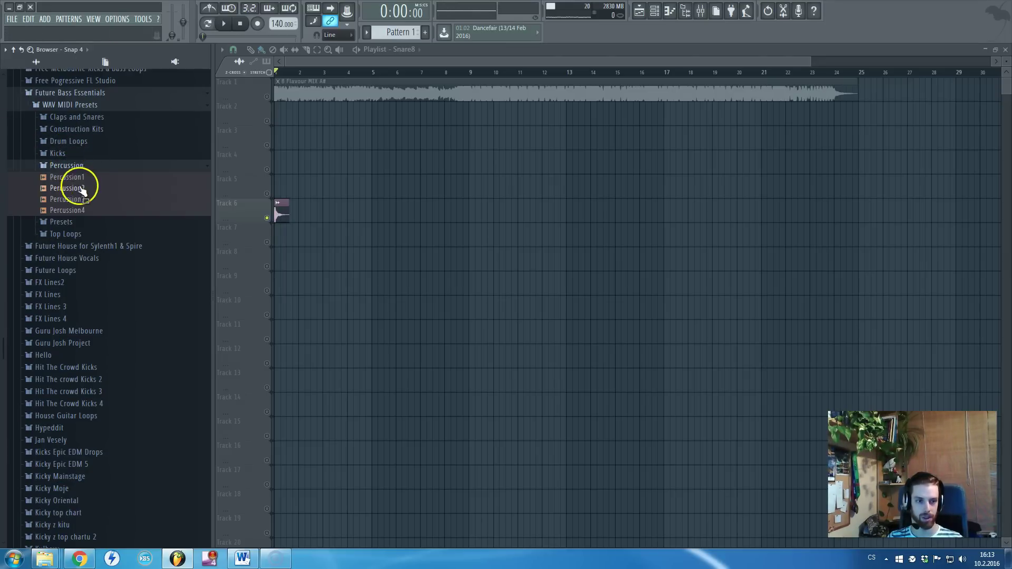
click(88, 180)
click(83, 211)
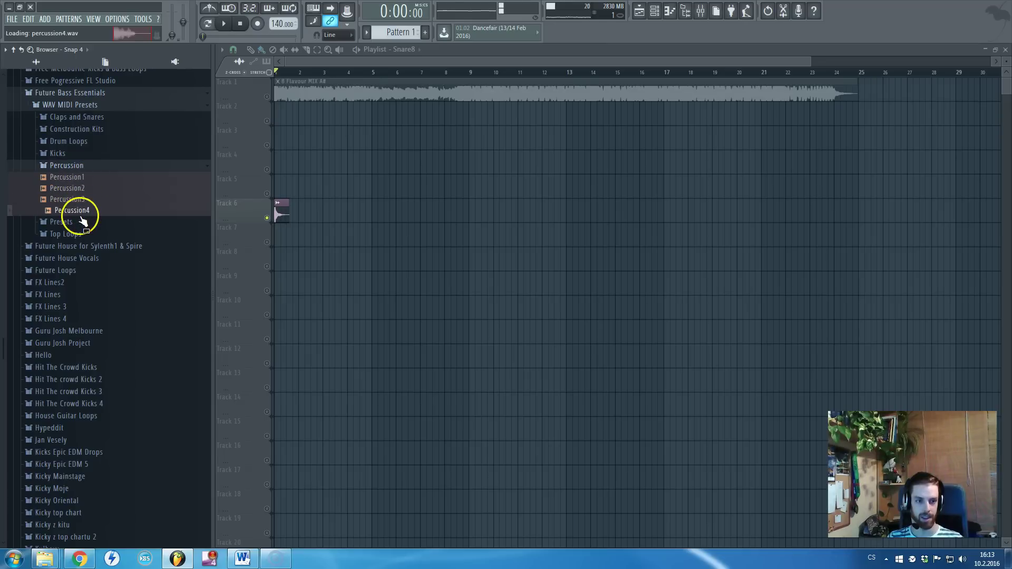
click(84, 168)
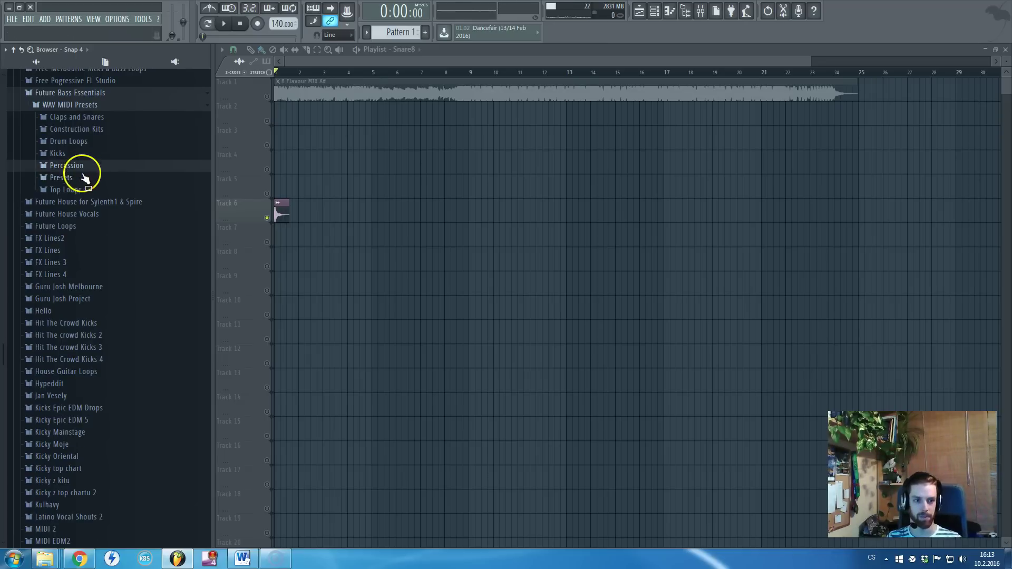
click(61, 178)
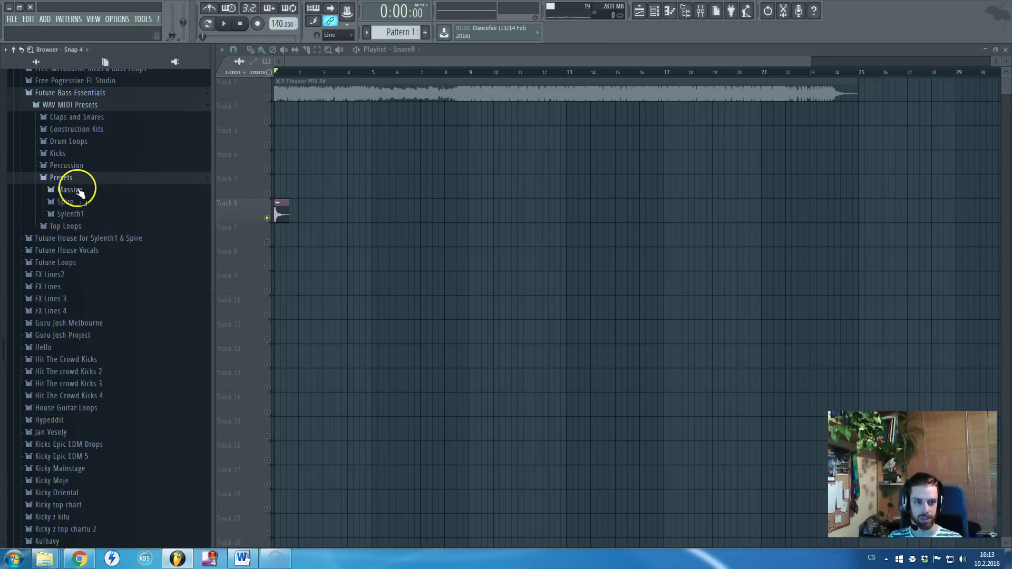
click(77, 178)
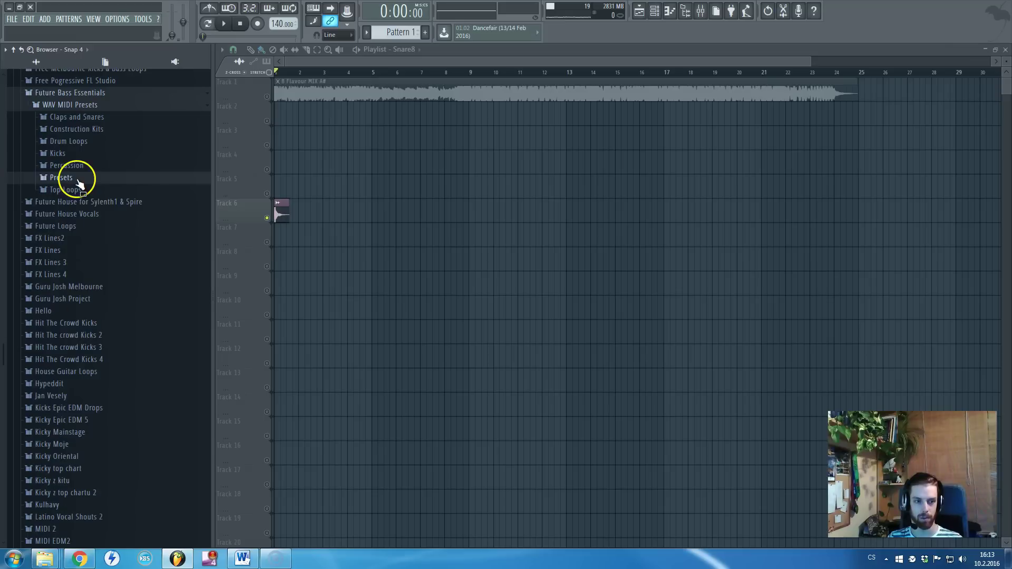
click(86, 190)
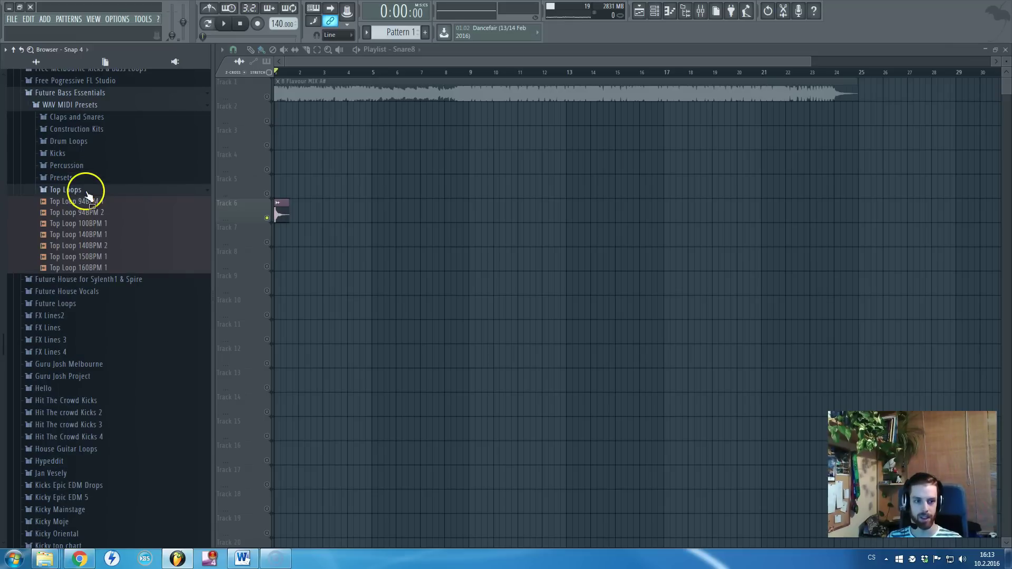
click(115, 214)
click(118, 235)
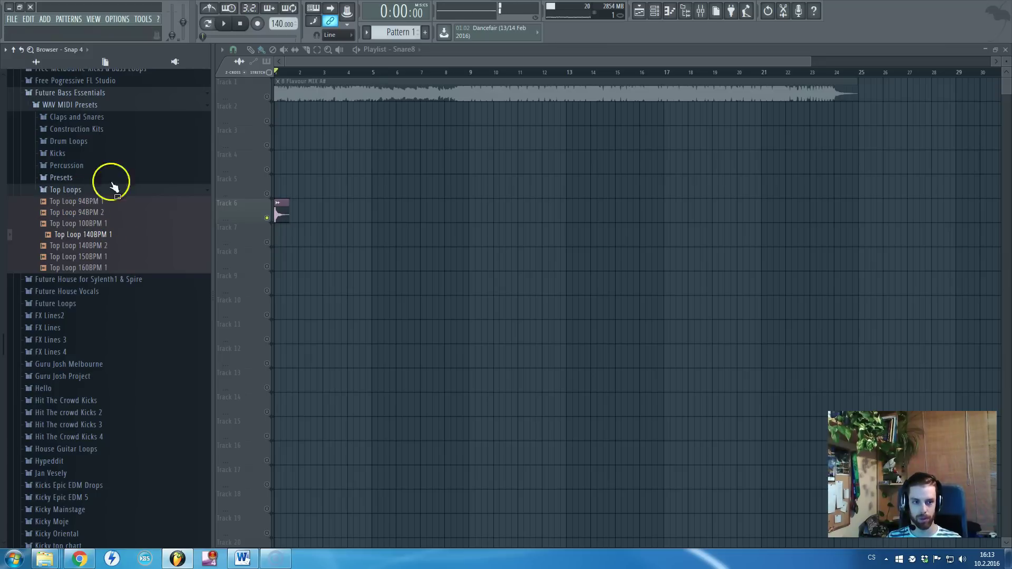
click(241, 24)
click(86, 191)
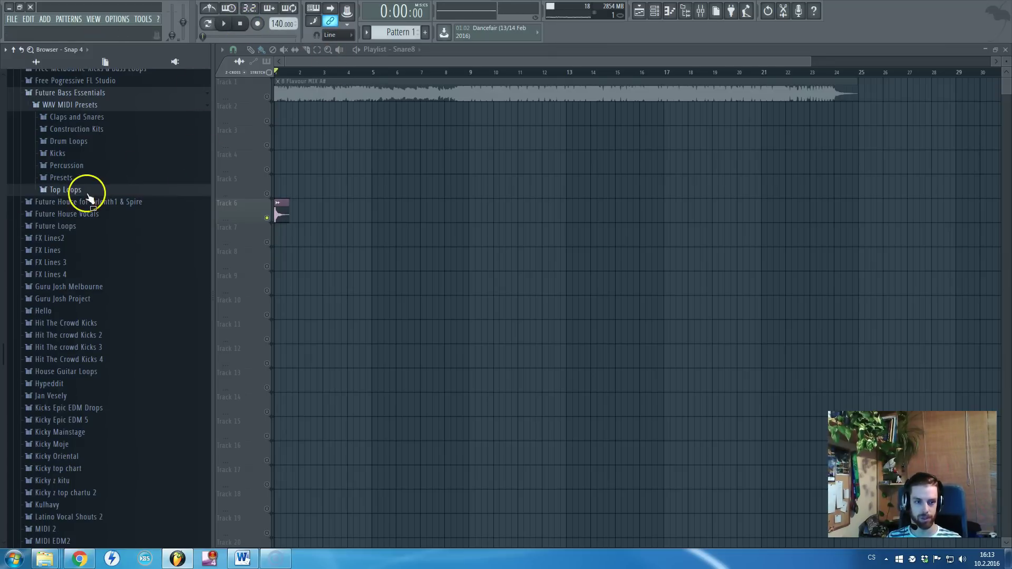
scroll(111, 192, up, 3)
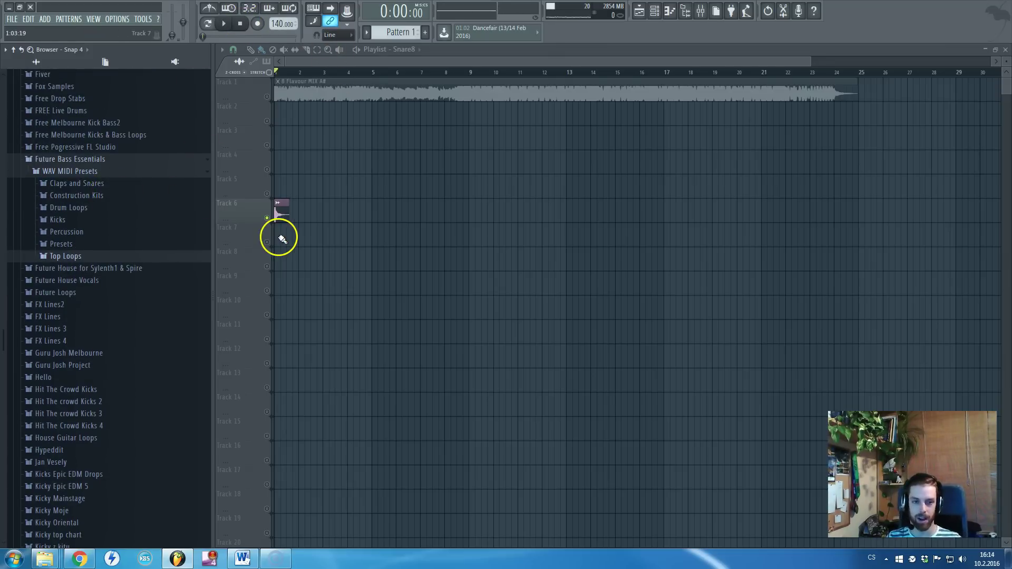
Step: Delete the small clip on Track 6 and expand the 9 Four 160 BPM G# kit
right_click(281, 214)
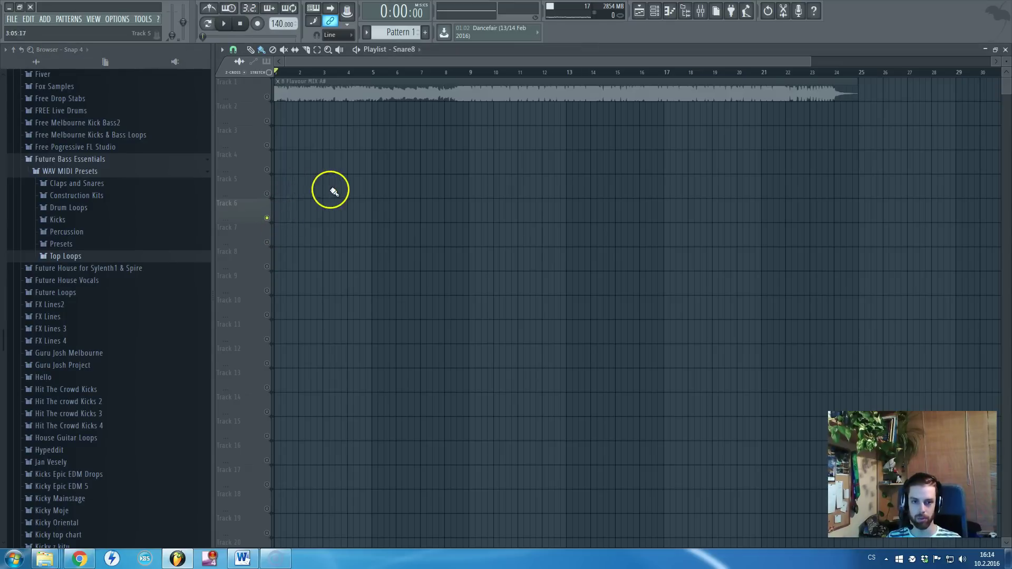
click(126, 196)
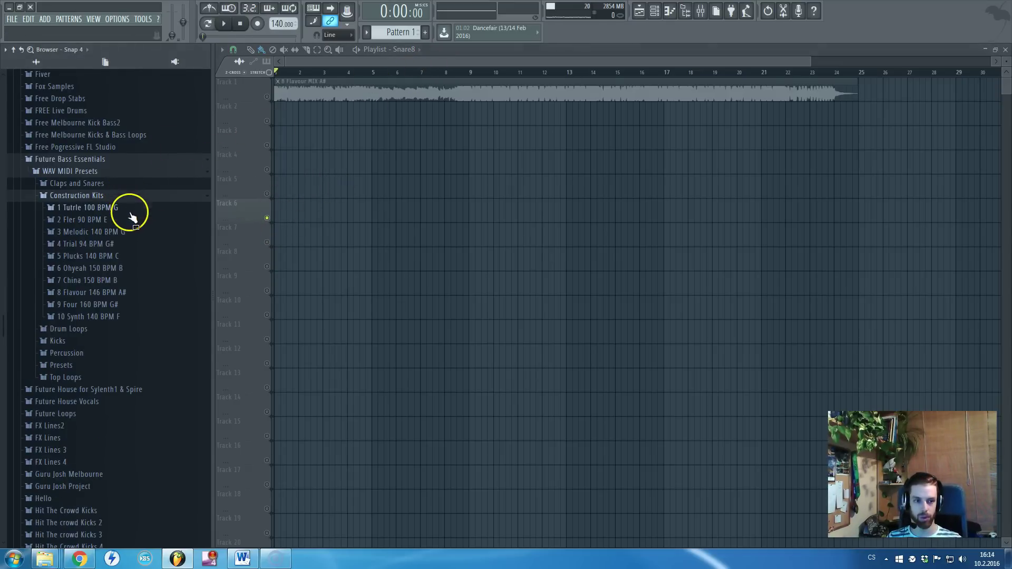
click(126, 304)
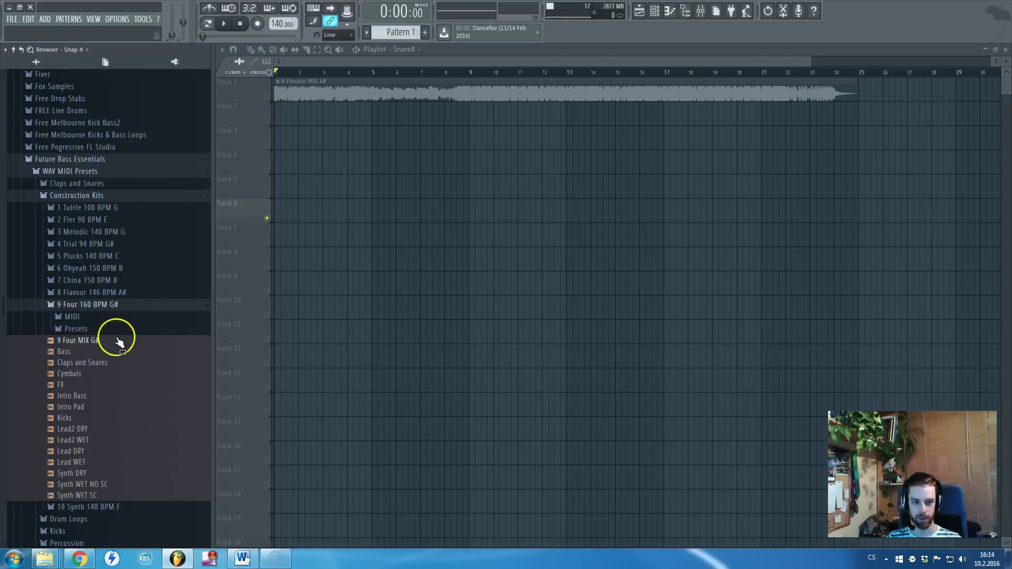
click(99, 328)
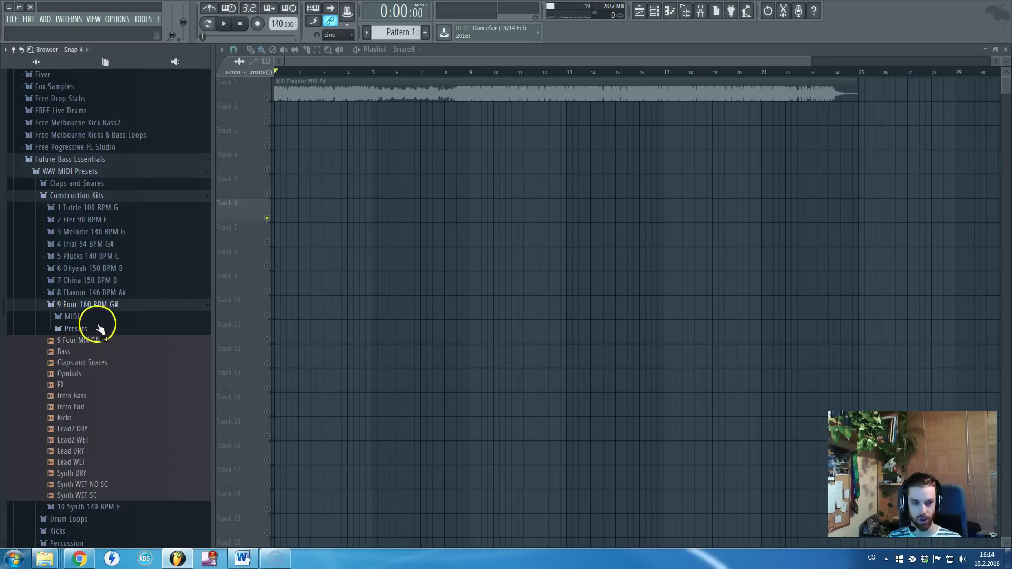
Step: Open the kit folder in Windows Explorer, widen the name column, then return to FL Studio
right_click(100, 309)
click(129, 353)
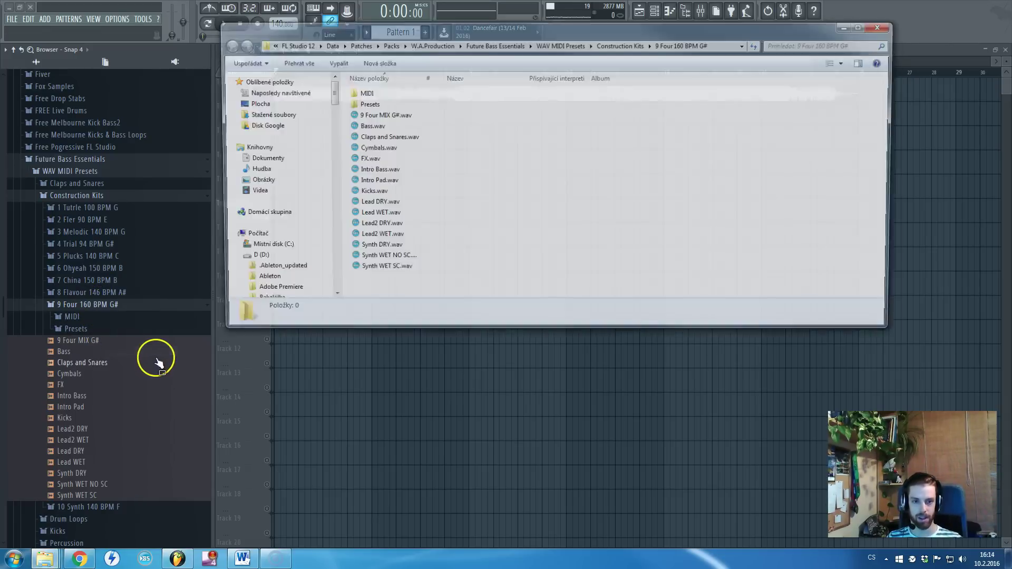
drag(421, 78, 515, 78)
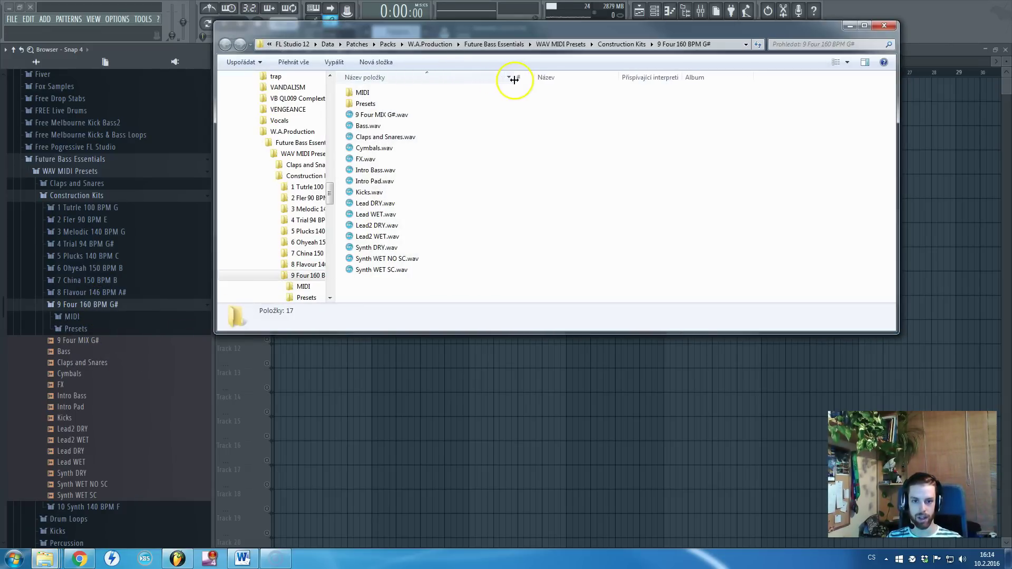
click(468, 205)
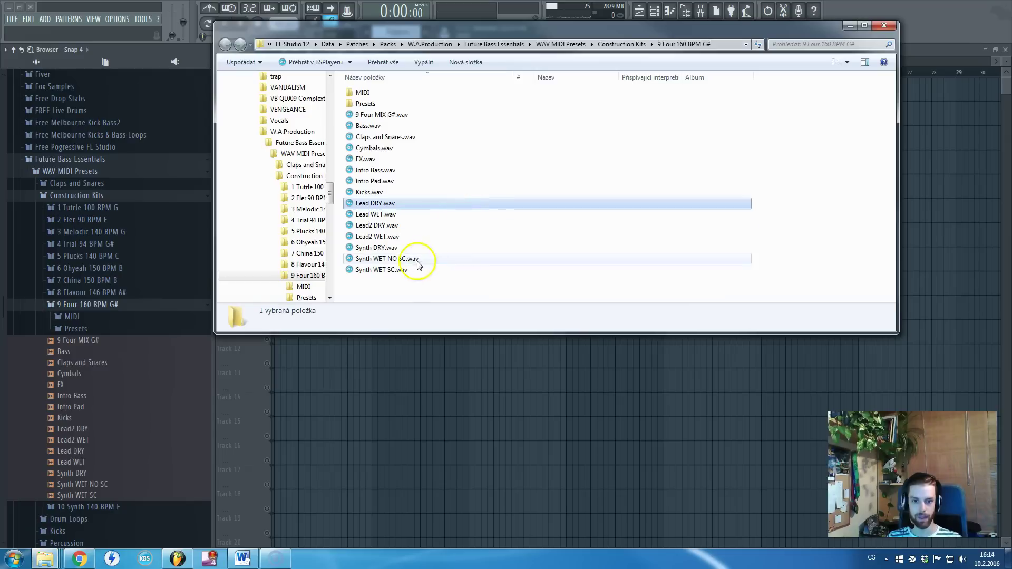
click(256, 374)
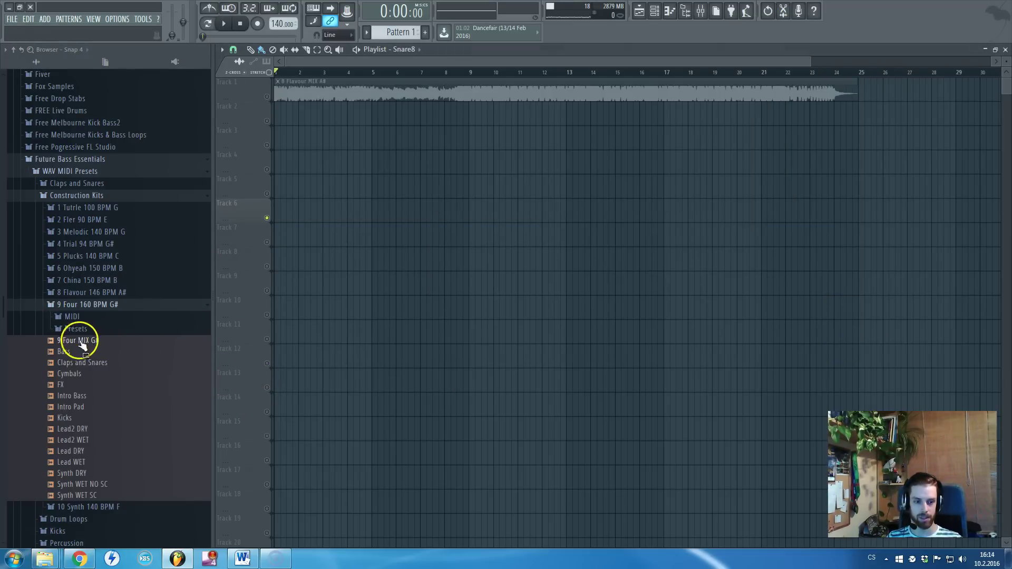
Step: Place the 9 Four MIX G# loop on Track 1, aligned at bar 1
drag(82, 345, 416, 94)
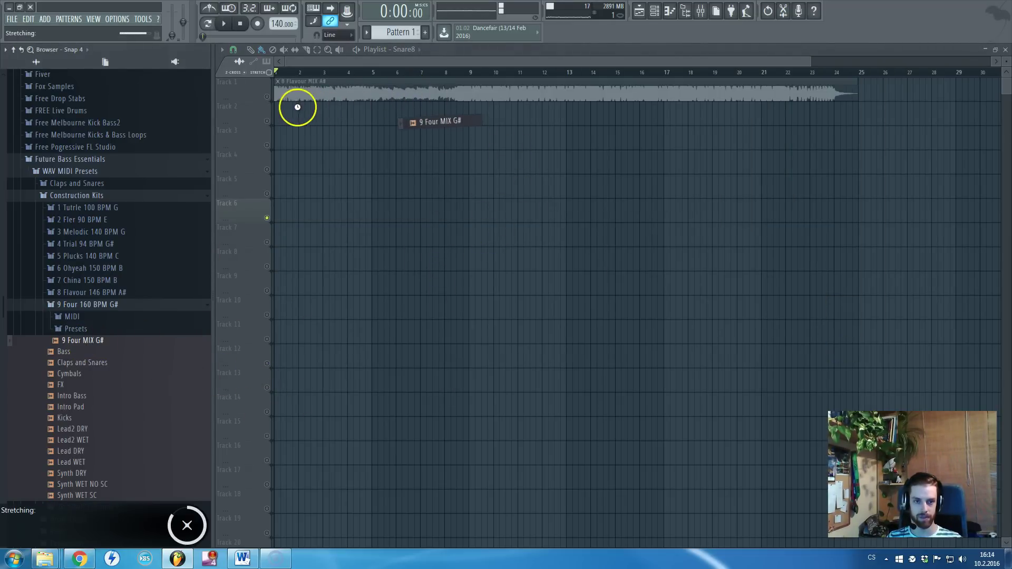
drag(298, 107, 274, 95)
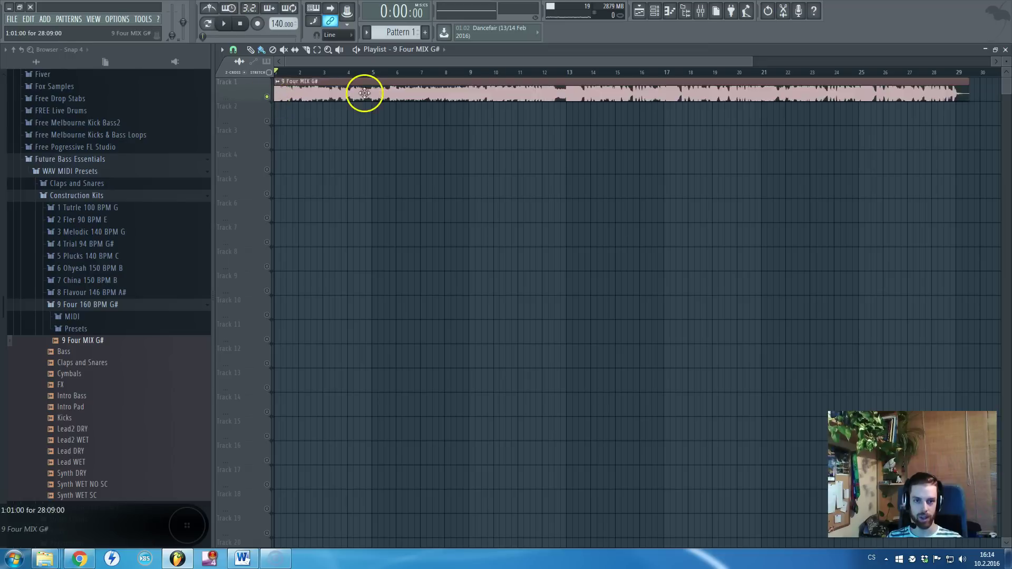
mouse_move(365, 93)
mouse_down()
mouse_move(350, 95)
mouse_move(395, 95)
mouse_move(348, 91)
mouse_up()
Step: Autodetect the mix clip's TIME stretch so it fits the tempo, ending near bar 25
double_click(348, 92)
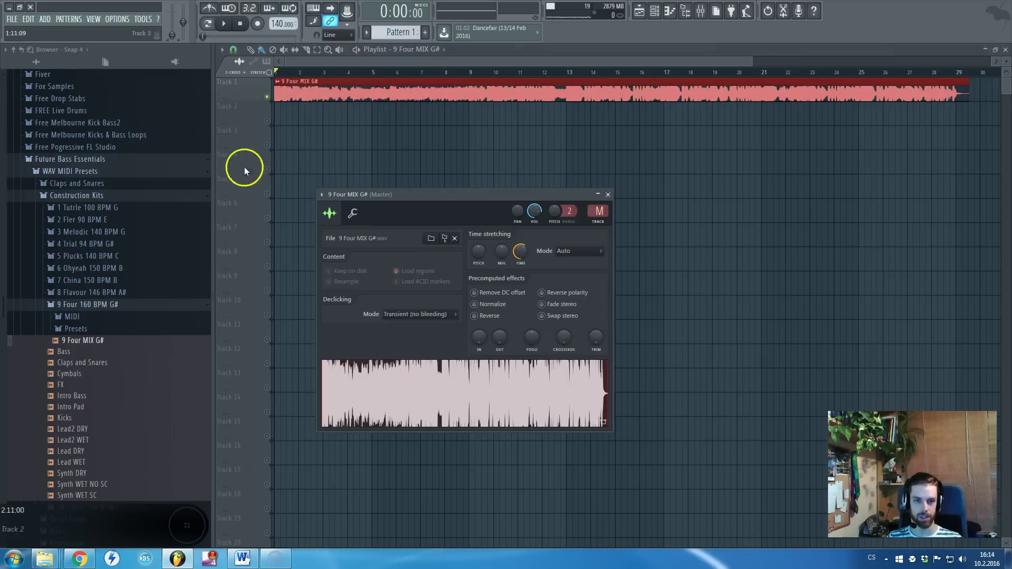
right_click(519, 252)
click(541, 269)
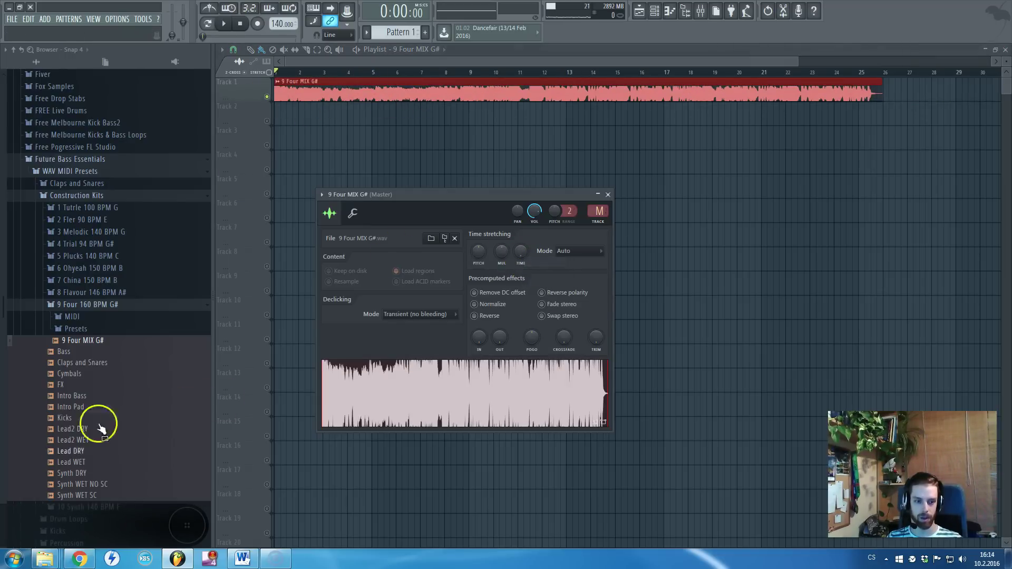
click(607, 194)
scroll(115, 390, down, 3)
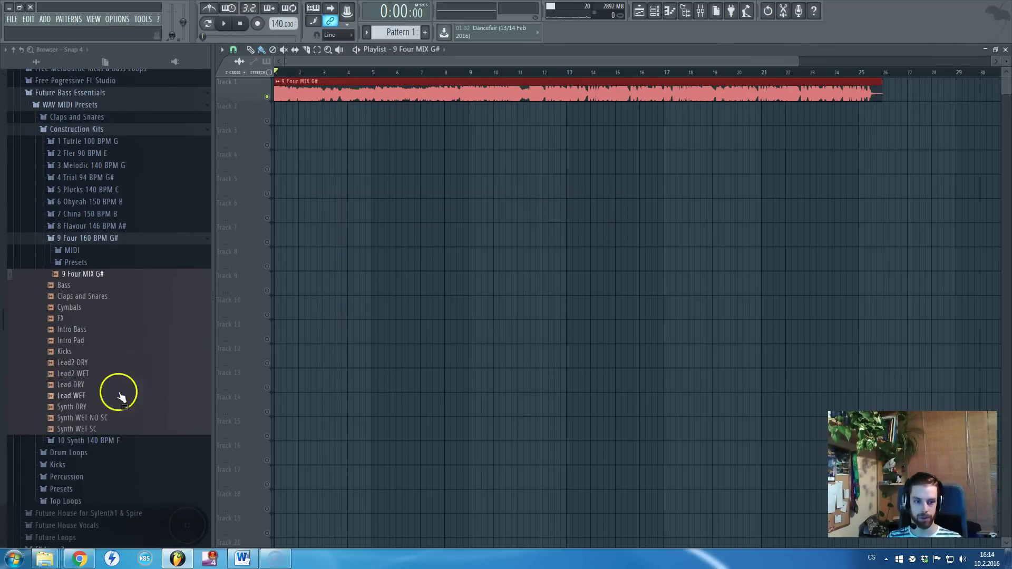
scroll(92, 414, up, 3)
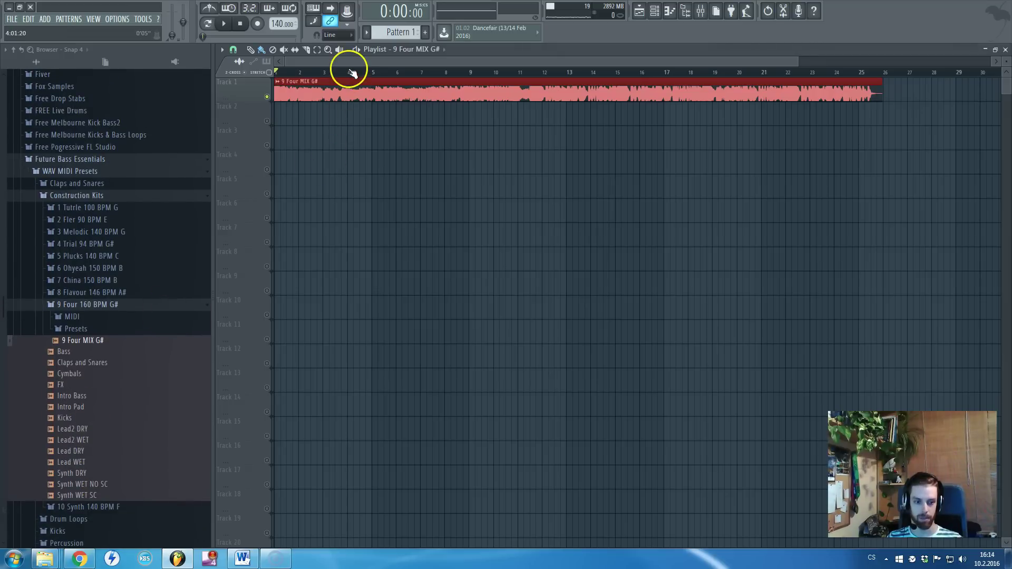
scroll(425, 68, down, 2)
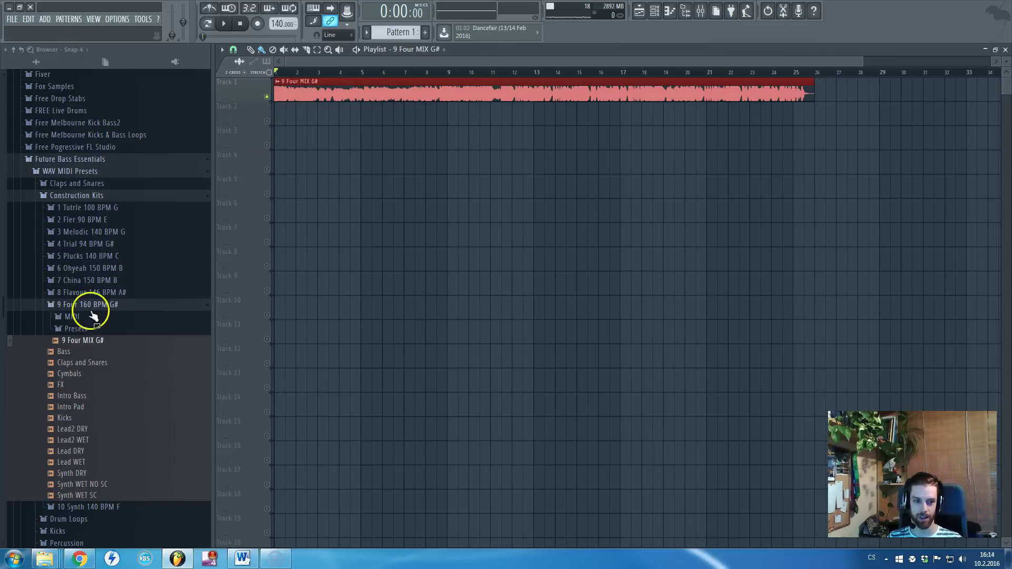
key(space)
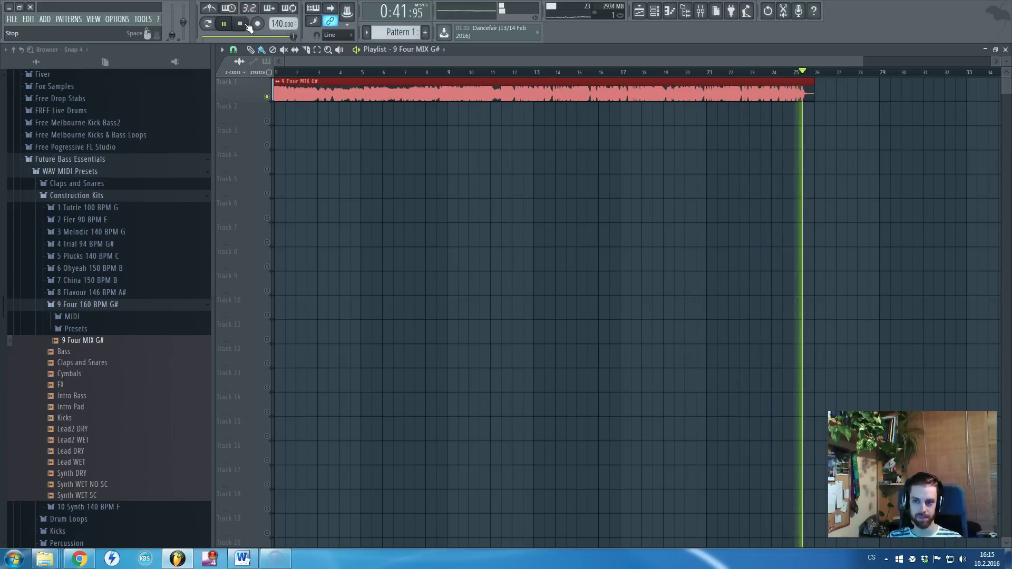
click(249, 28)
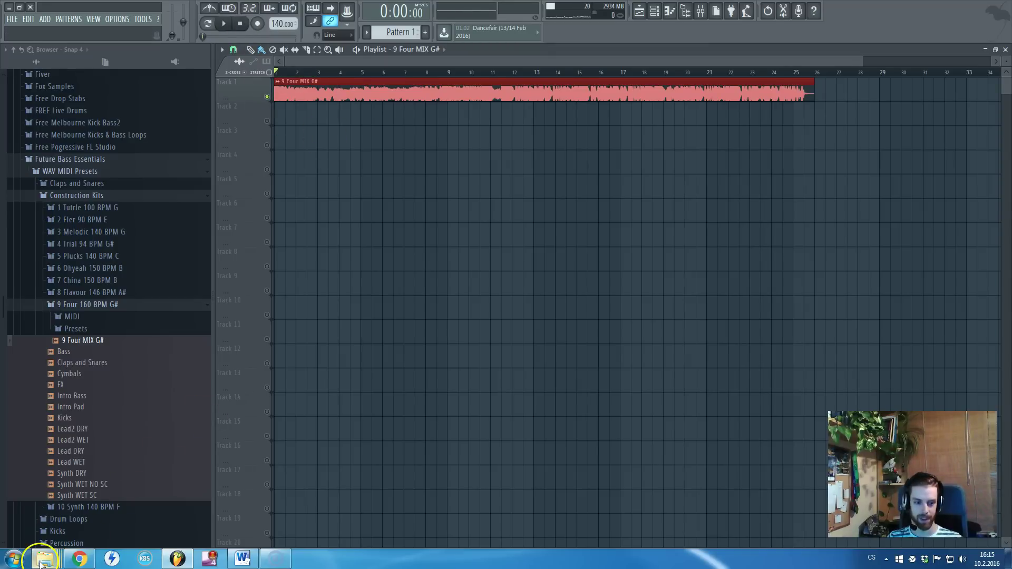
Step: Bring the 9 Four kit's Explorer window forward and select every file in it
mouse_move(42, 563)
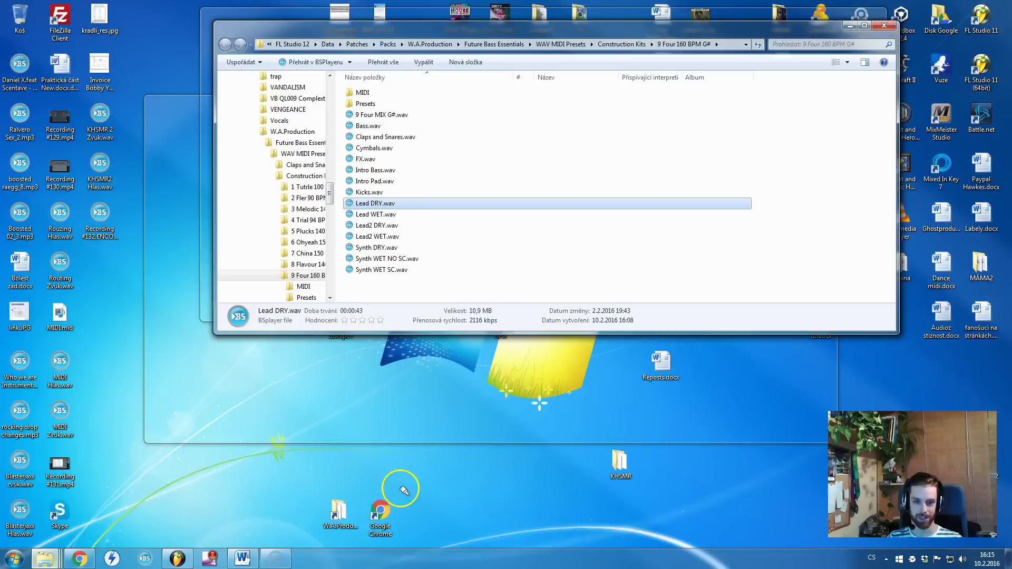
click(399, 486)
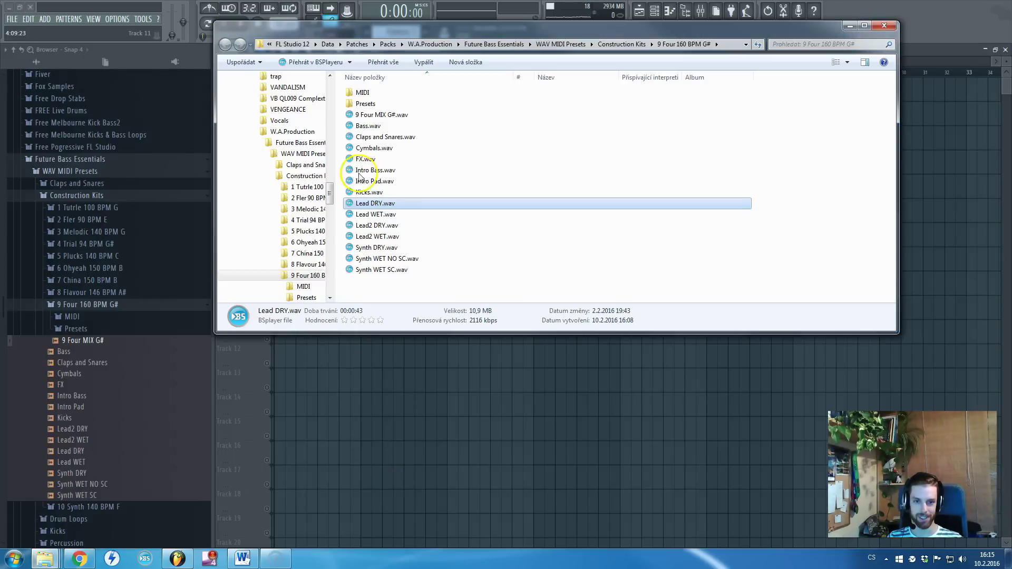
click(369, 137)
key(ctrl+a)
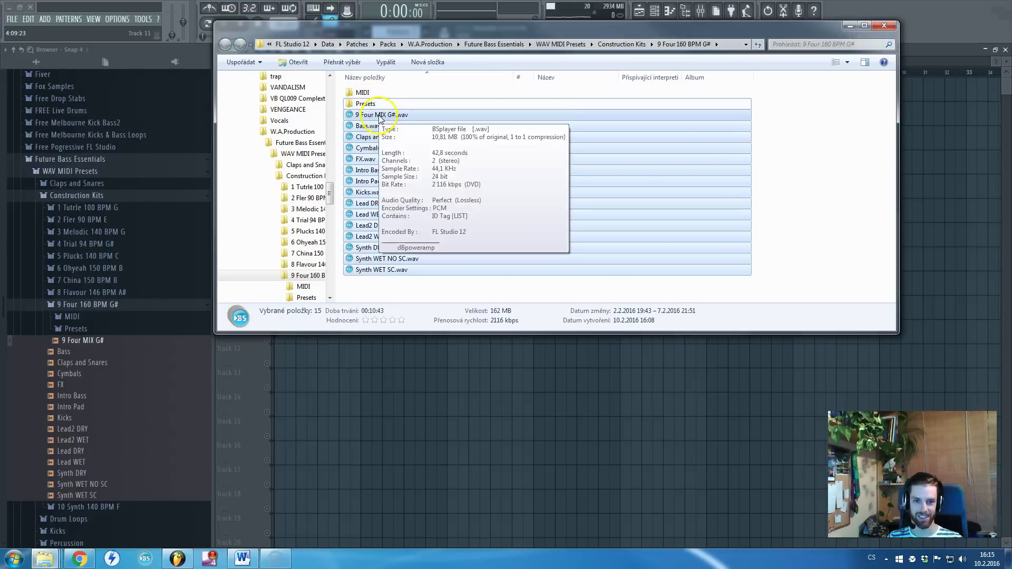
Step: Deselect 9 Four MIX G#, Lead DRY, Lead2 DRY, Synth DRY and Synth WET NO SC
ctrl+click(379, 116)
ctrl+click(396, 203)
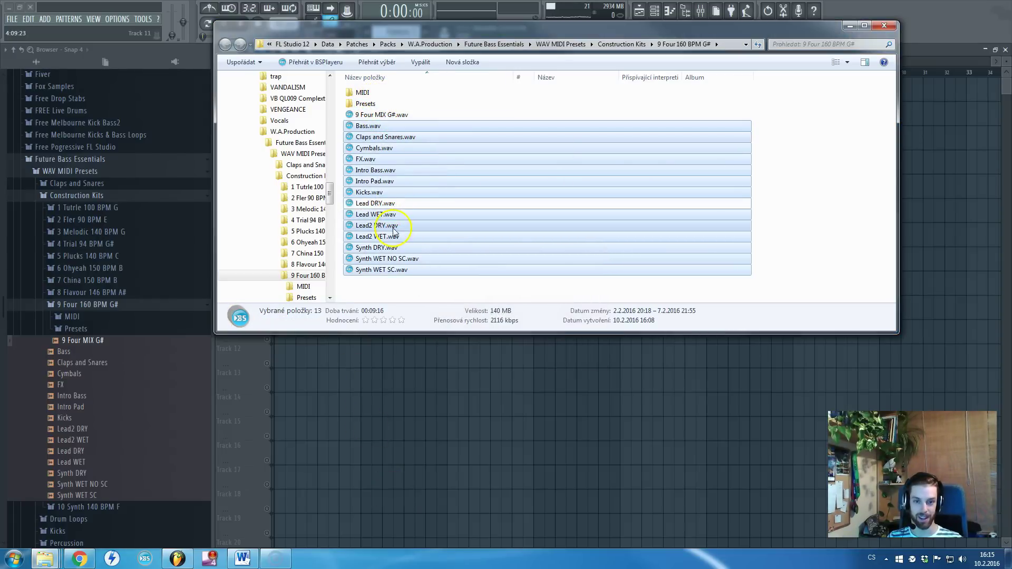
ctrl+click(394, 226)
ctrl+click(395, 269)
ctrl+click(401, 258)
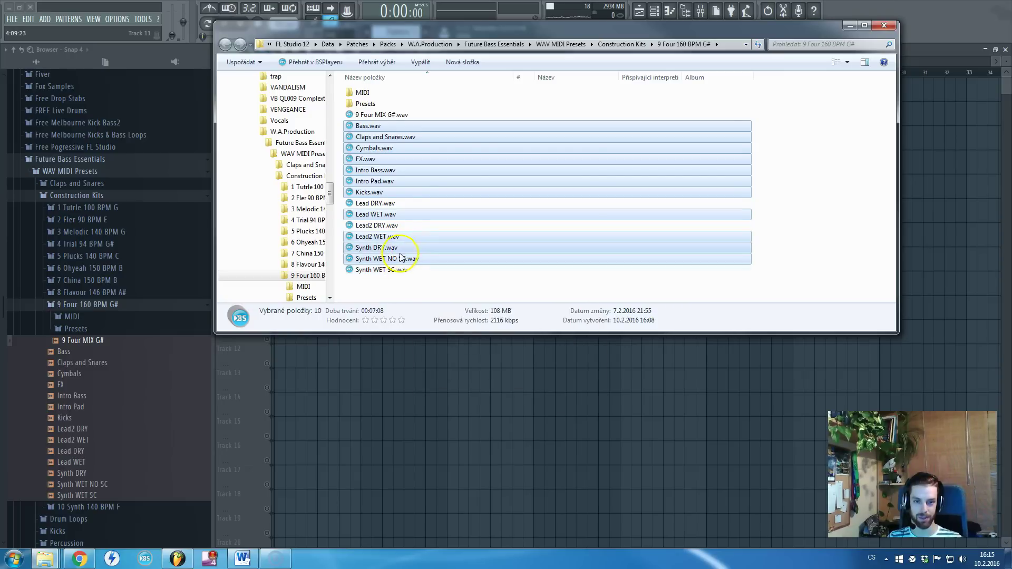
ctrl+click(396, 247)
ctrl+click(398, 269)
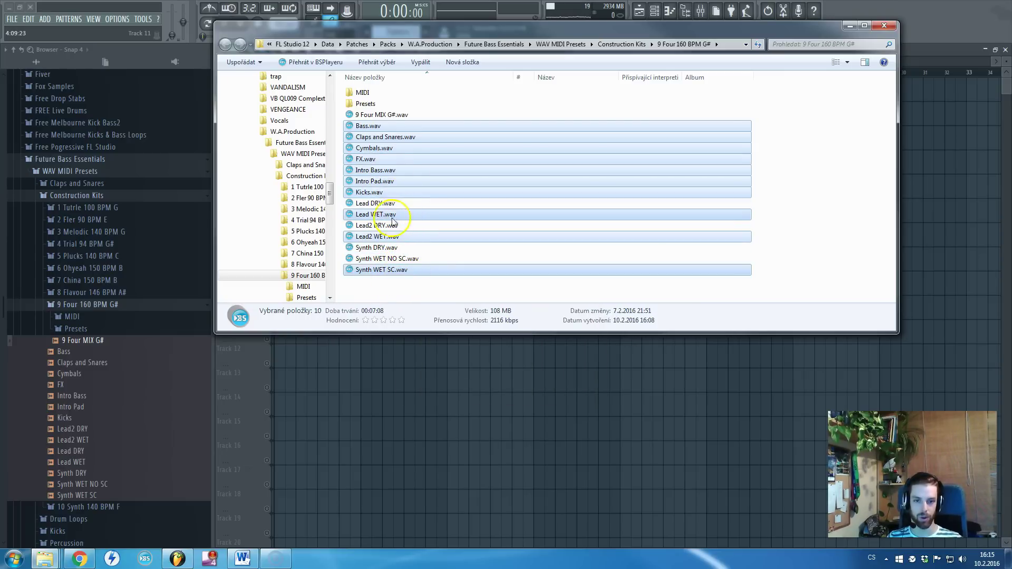
Step: Drag the ten selected stems into the playlist and move them to Tracks 2–11 under the mix
drag(386, 240, 320, 378)
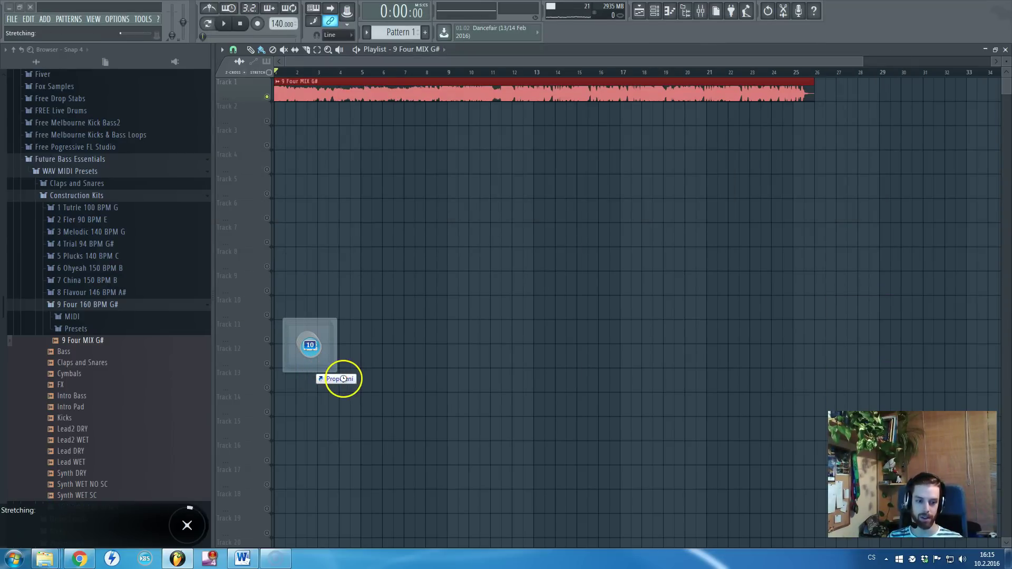
drag(343, 379, 347, 380)
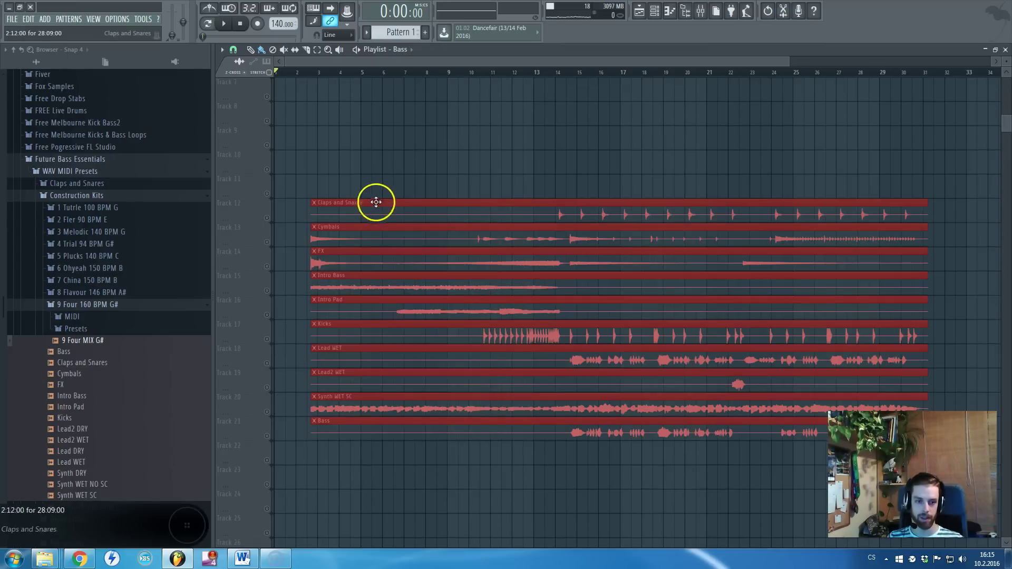
drag(375, 201, 296, 108)
Step: Check Claps and Snares and stretch Cymbals and FX to end with the mix near bar 25
double_click(296, 108)
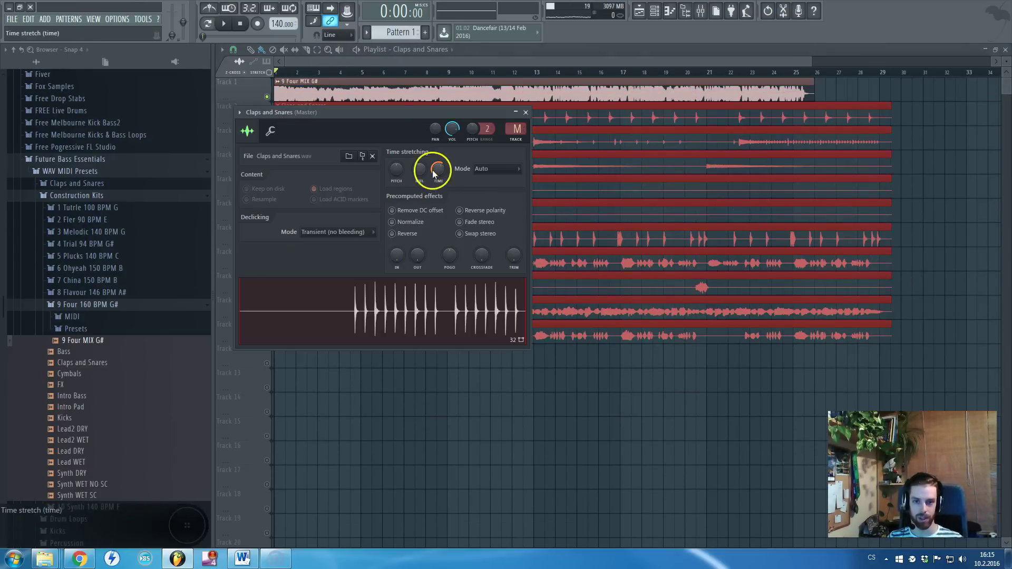
click(432, 108)
double_click(416, 133)
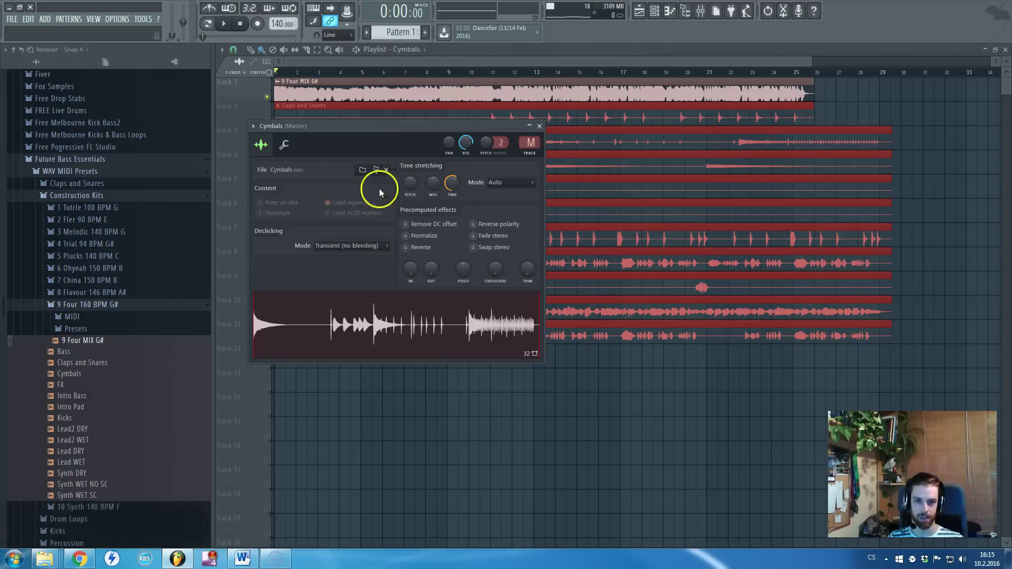
drag(450, 184, 460, 158)
click(445, 125)
double_click(436, 162)
click(451, 140)
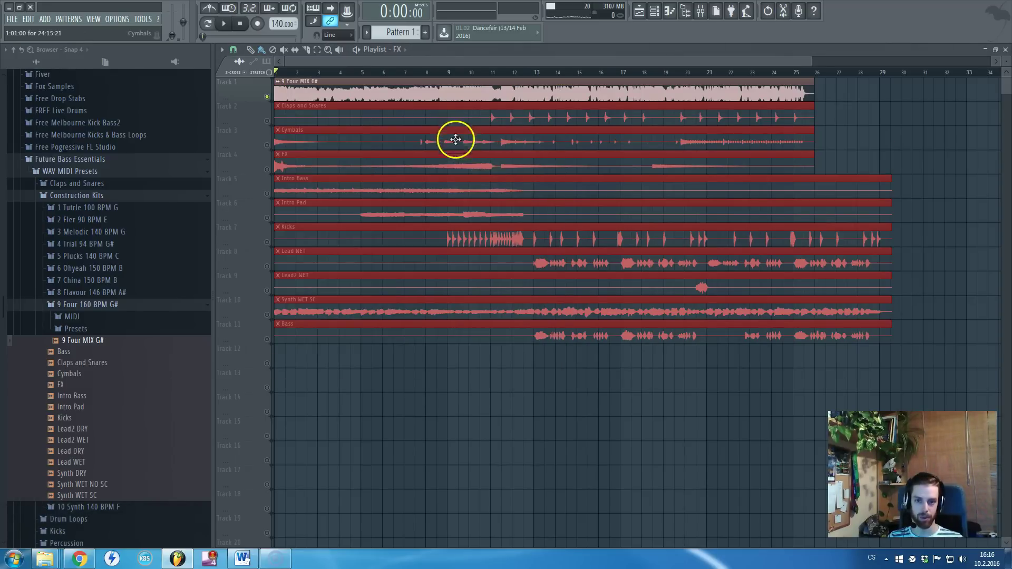
Step: Time-stretch Intro Bass and Intro Pad to fit the tempo, ending near bar 25
double_click(448, 186)
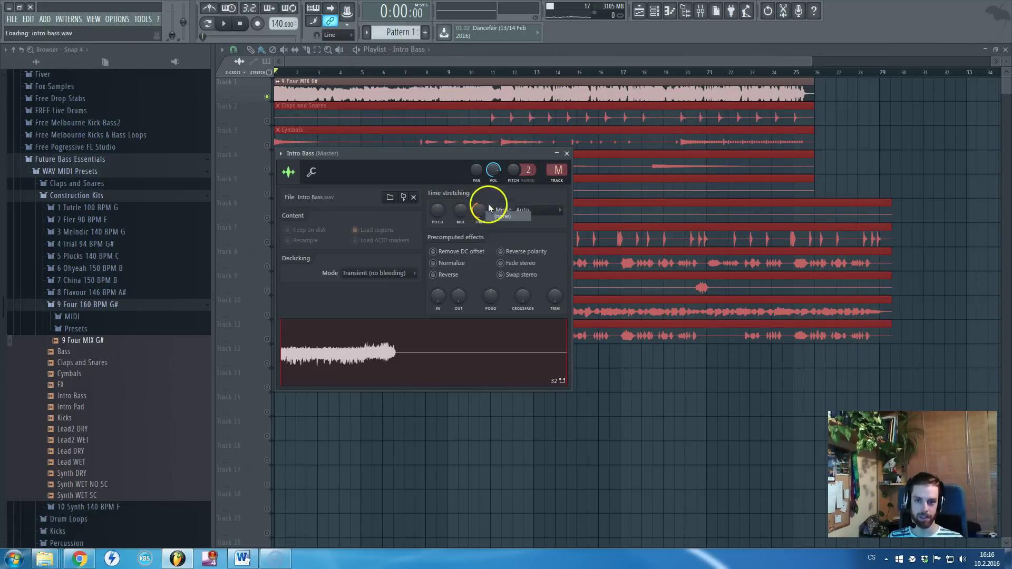
drag(481, 207, 479, 153)
key(Escape)
double_click(475, 204)
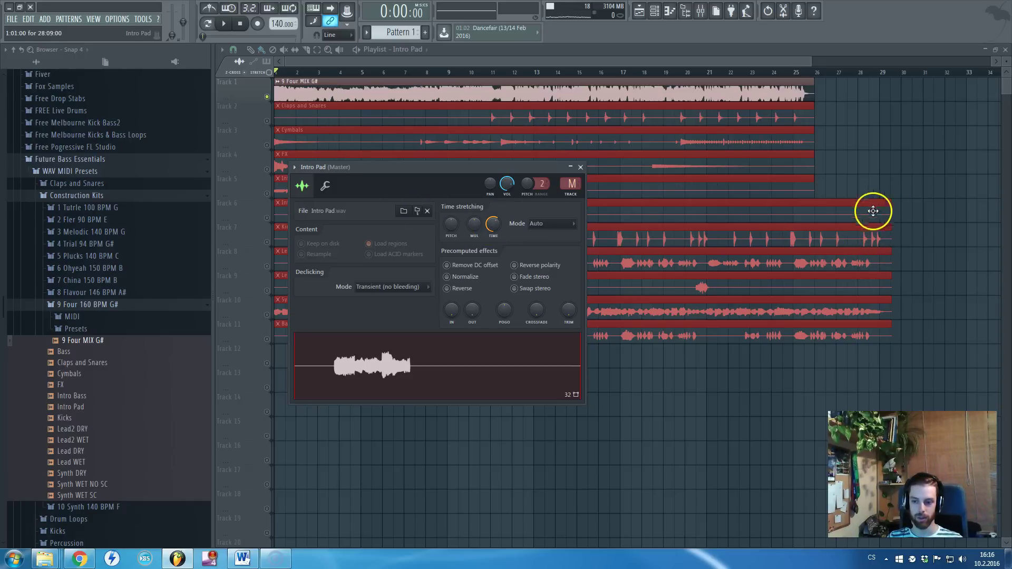
right_click(495, 228)
click(500, 231)
key(Escape)
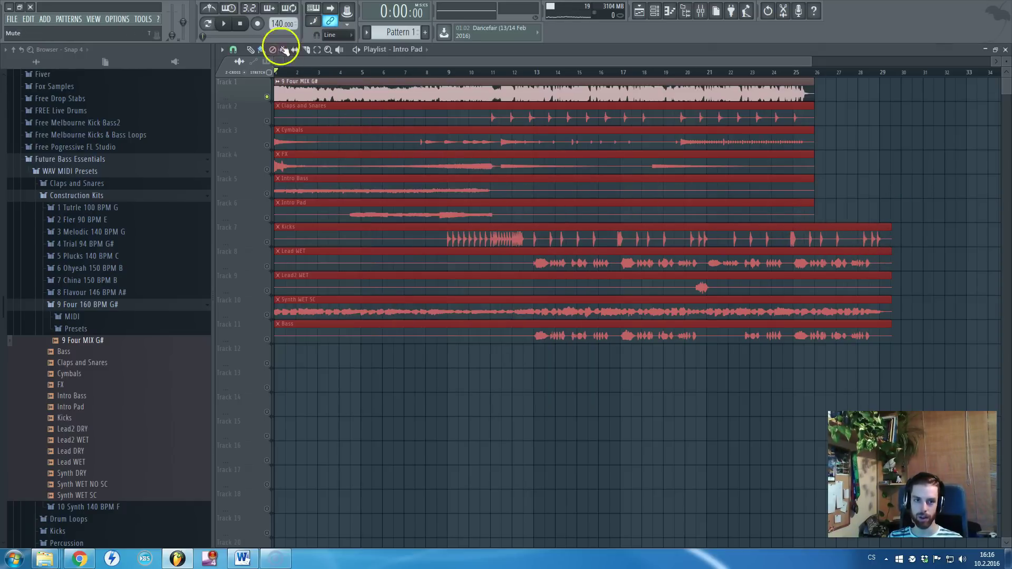
Step: Autodetect the TIME stretch for the Kicks and Lead WET stems
double_click(631, 238)
right_click(509, 240)
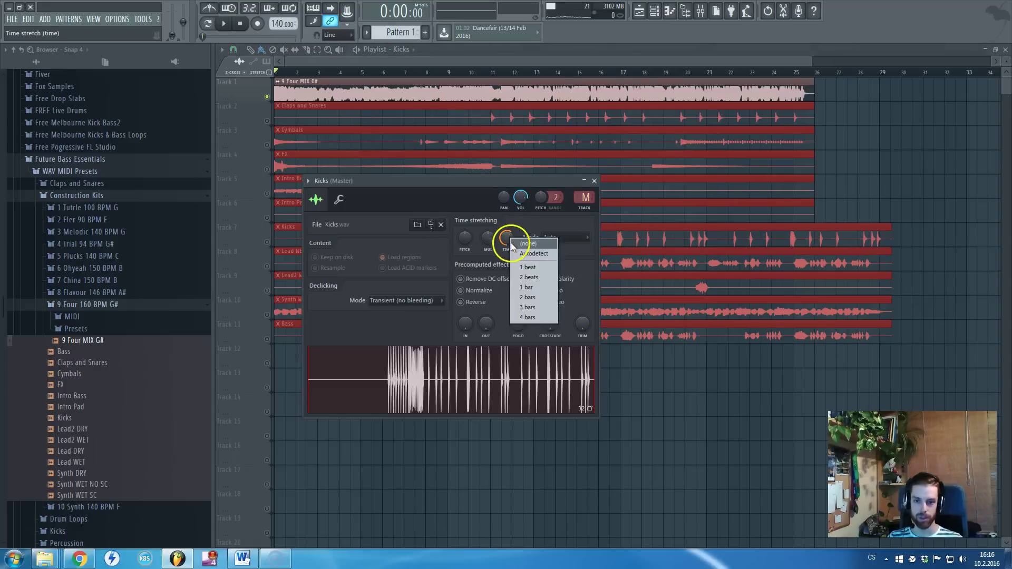
click(511, 250)
key(Escape)
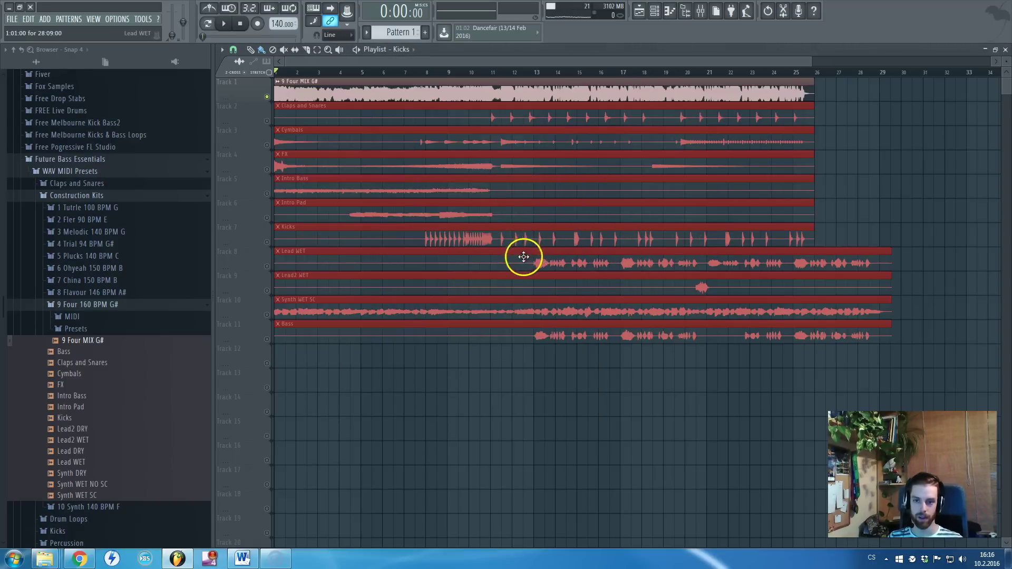
double_click(521, 258)
right_click(518, 252)
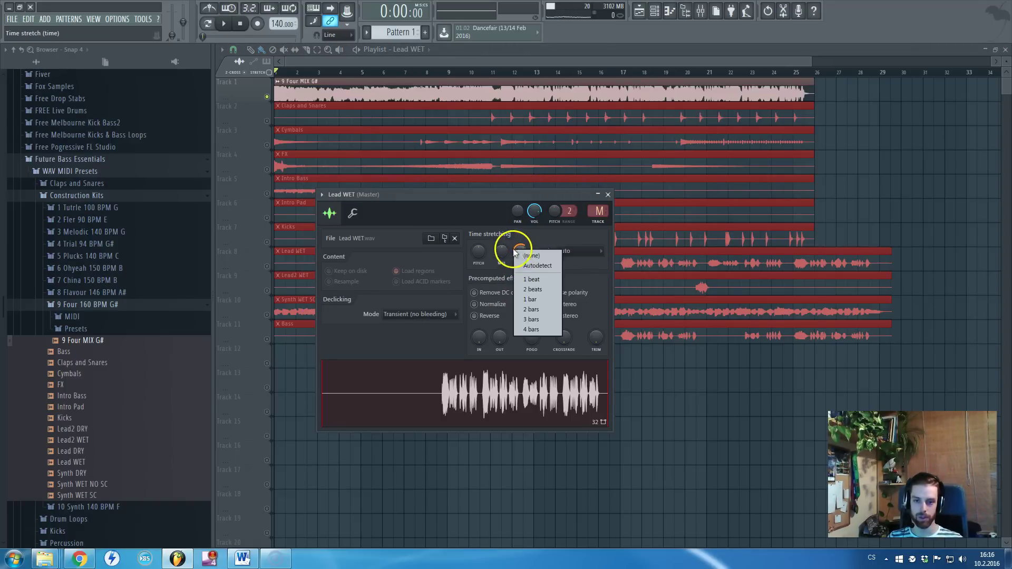
click(522, 258)
Step: Autodetect the TIME stretch for Lead2 WET and Synth WET SC to end at bar 25
click(610, 288)
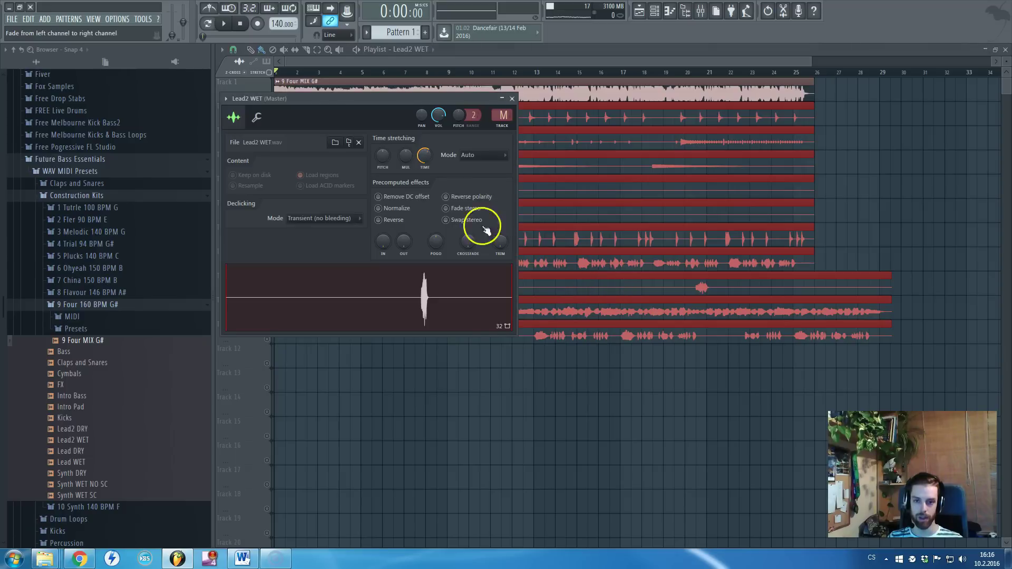
right_click(424, 156)
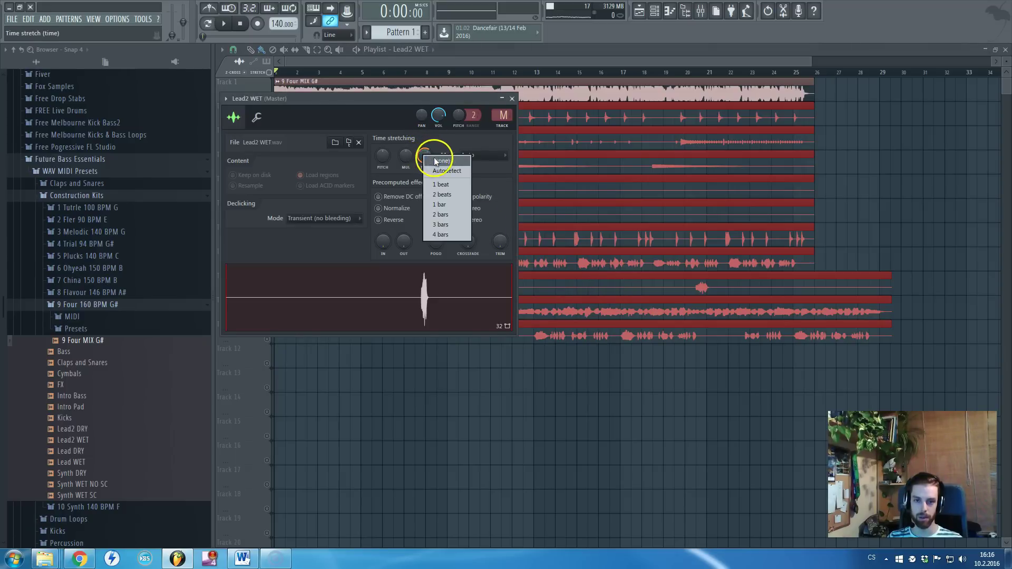
click(440, 161)
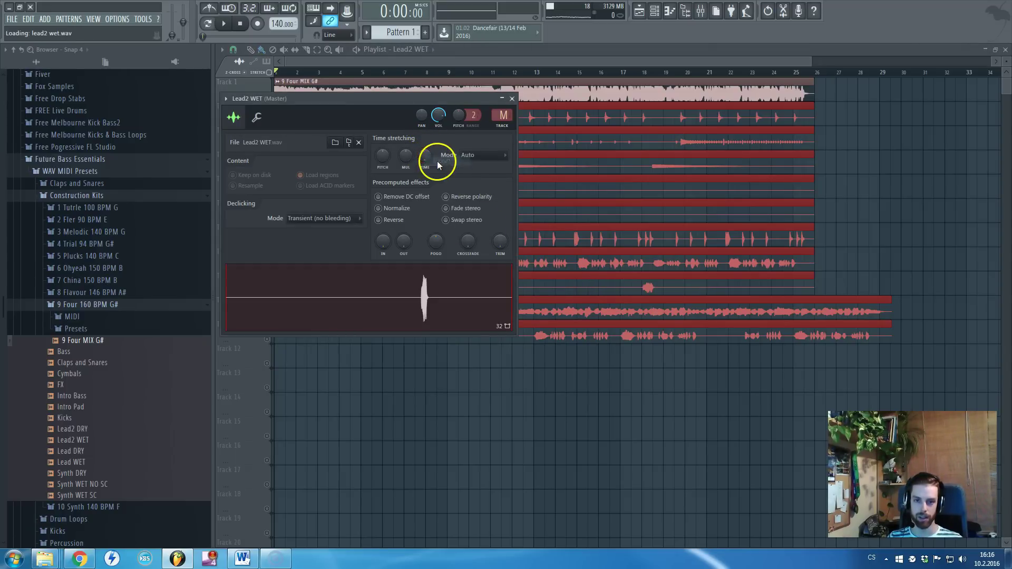
key(Escape)
click(519, 298)
right_click(436, 165)
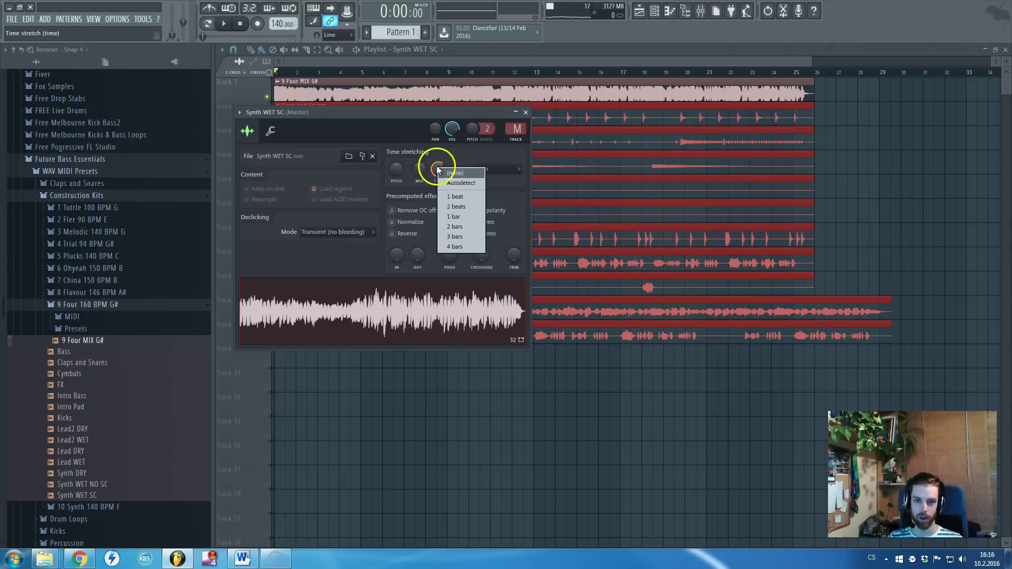
click(443, 171)
key(Escape)
Step: Autodetect the Bass stem's TIME stretch so it ends at bar 25
click(534, 328)
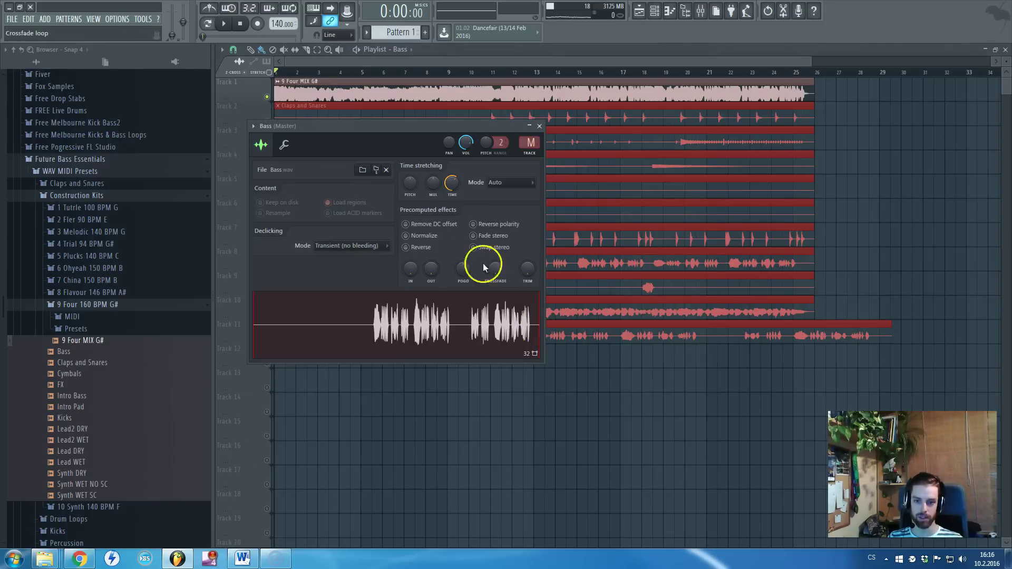
right_click(454, 182)
click(460, 186)
click(539, 126)
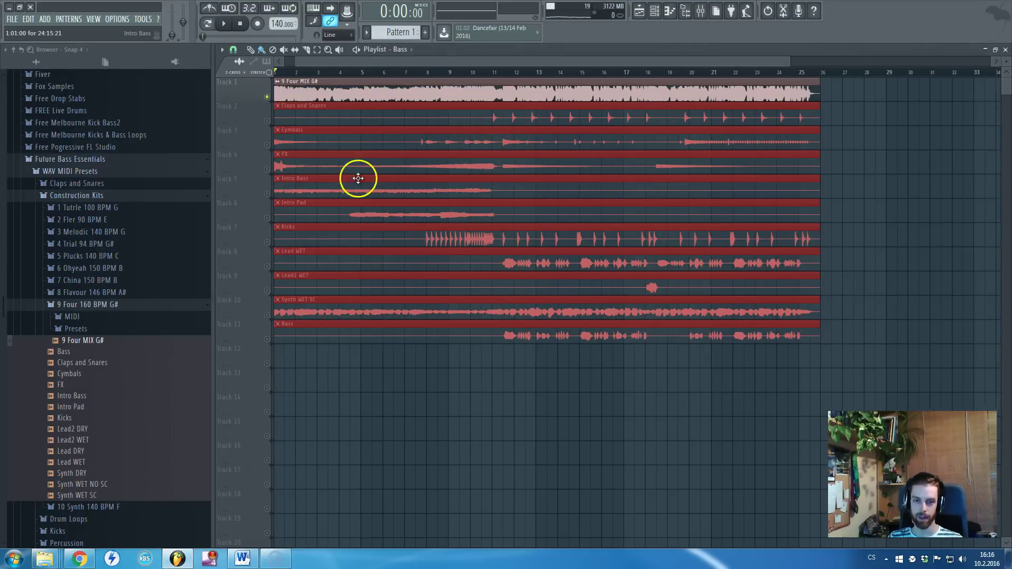
Step: Remove the stray Bass clip from Track 13 and recheck the Bass clip's stretch setting
scroll(357, 177, up, 2)
click(456, 373)
scroll(496, 378, down, 2)
right_click(514, 372)
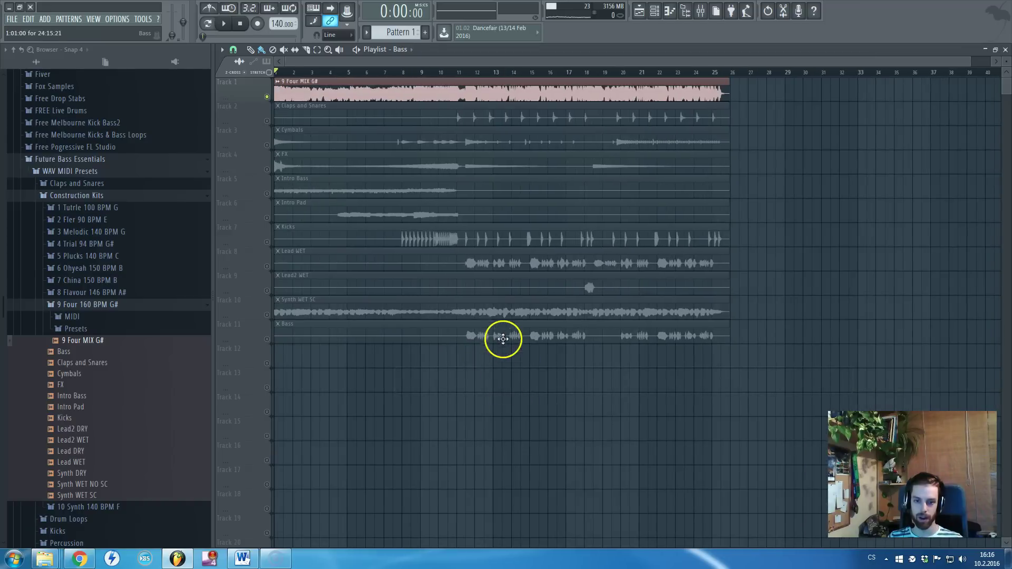
double_click(501, 338)
right_click(451, 185)
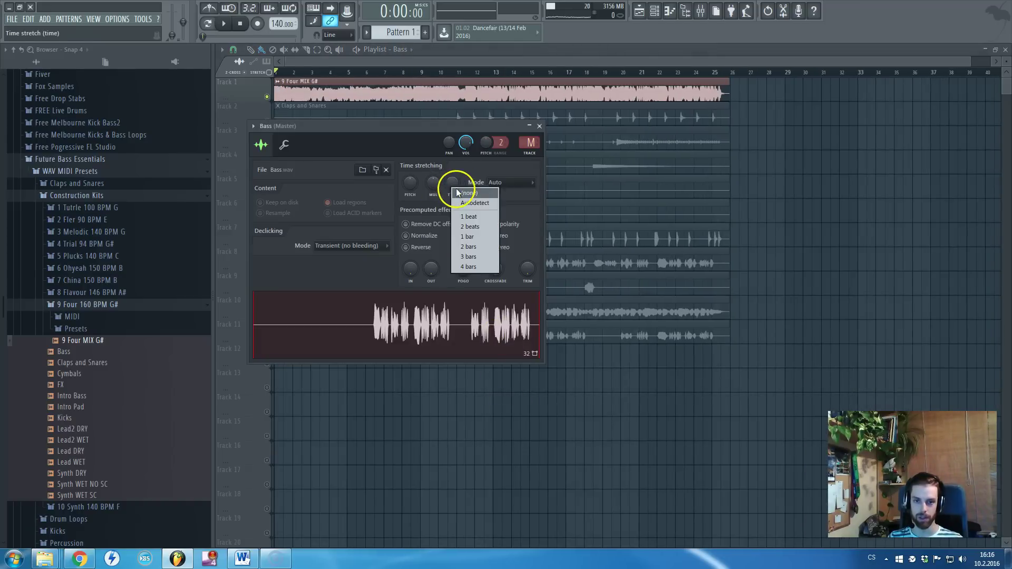
click(464, 194)
click(540, 126)
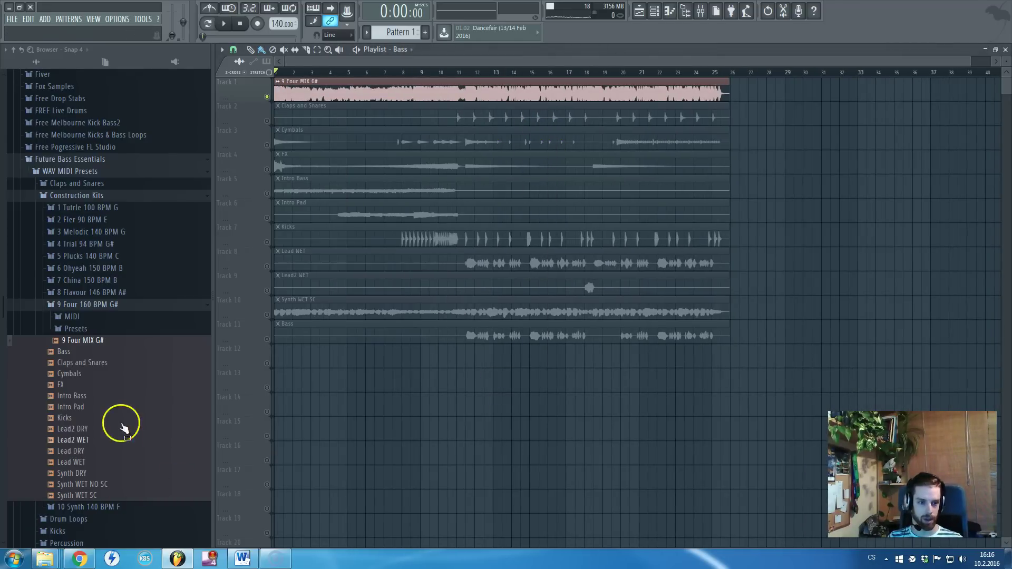
Step: Raise the project tempo to 160 BPM and inspect the 9 Four MIX G# and FX channel settings
drag(273, 24, 284, 515)
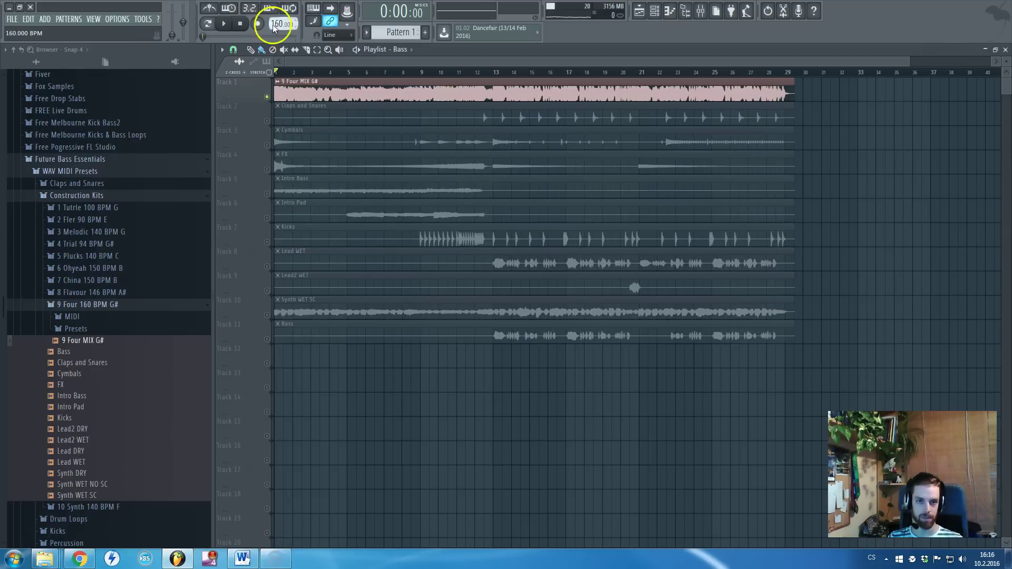
click(553, 307)
double_click(434, 95)
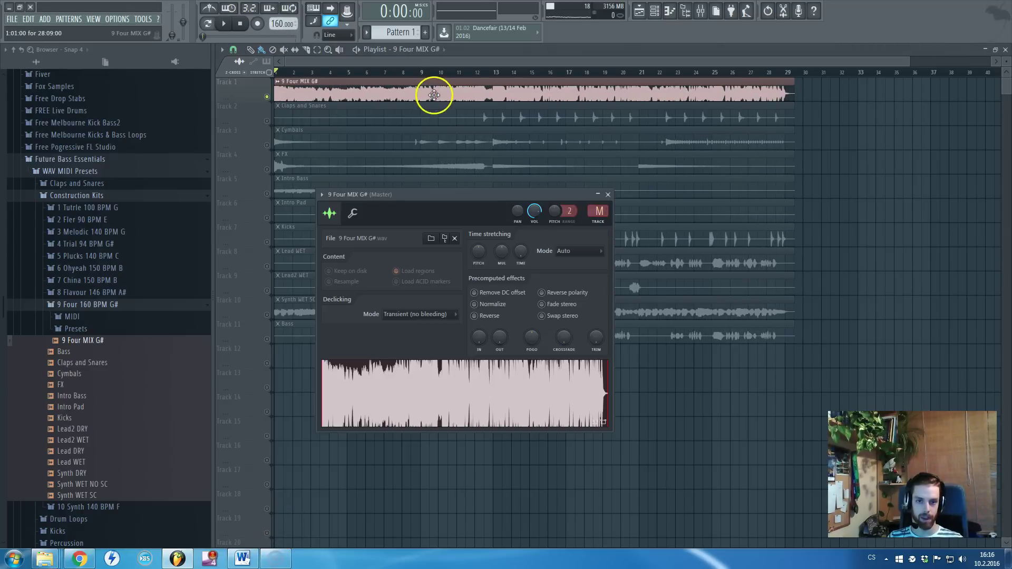
right_click(522, 250)
click(515, 165)
double_click(515, 165)
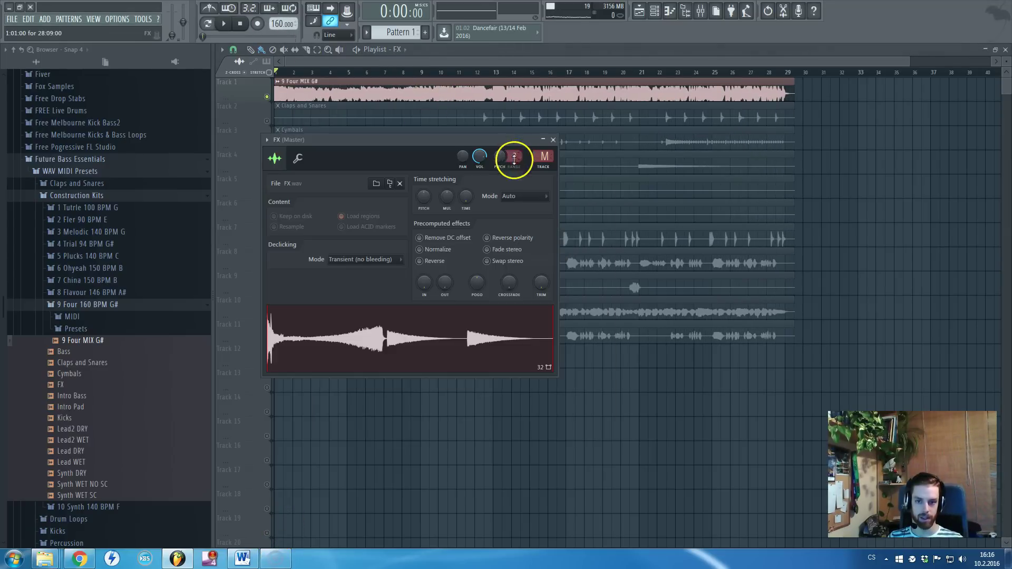
key(Escape)
Step: Mute the full mix on Track 1 and unmute stem Tracks 2–11
right_click(267, 96)
click(267, 96)
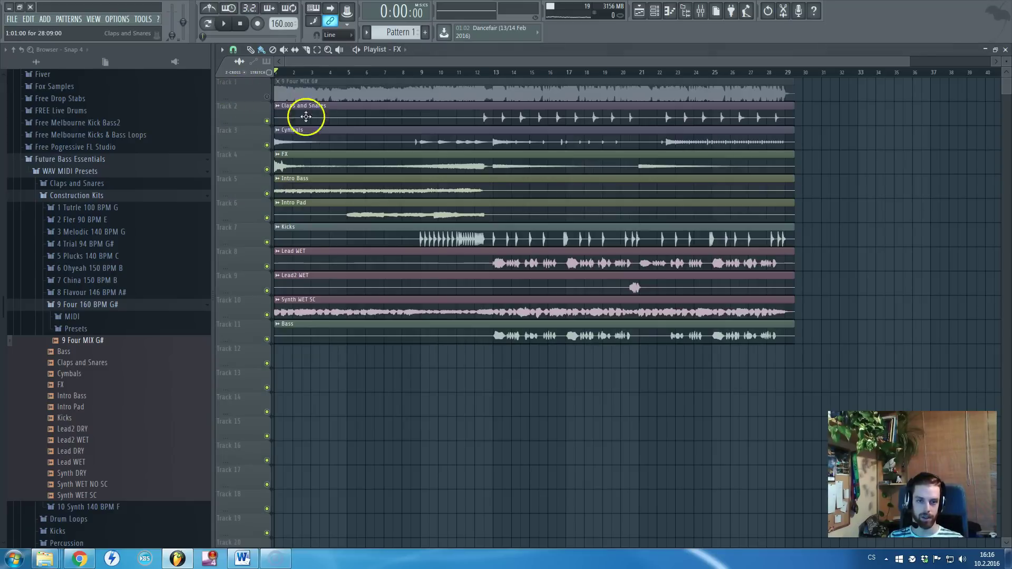
scroll(248, 169, up, 3)
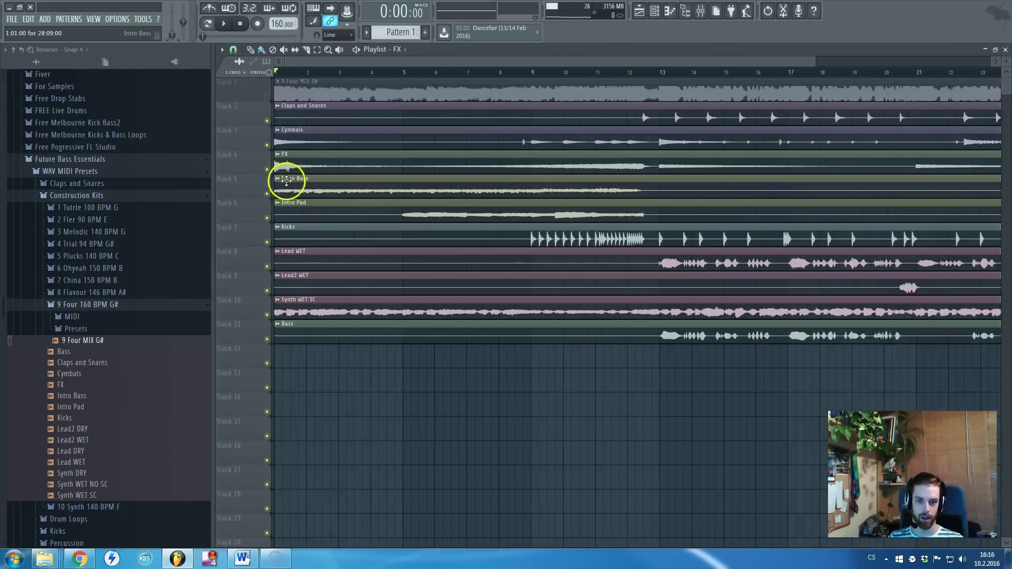
Step: Play the stems from bar 1, jump to around bar 12, then stop
key(space)
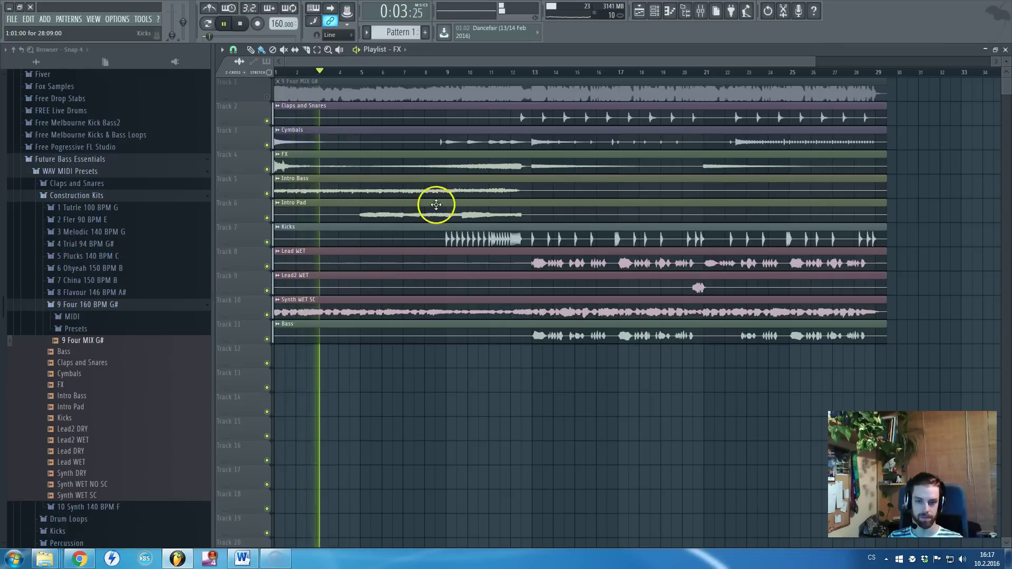
click(501, 75)
scroll(559, 337, up, 6)
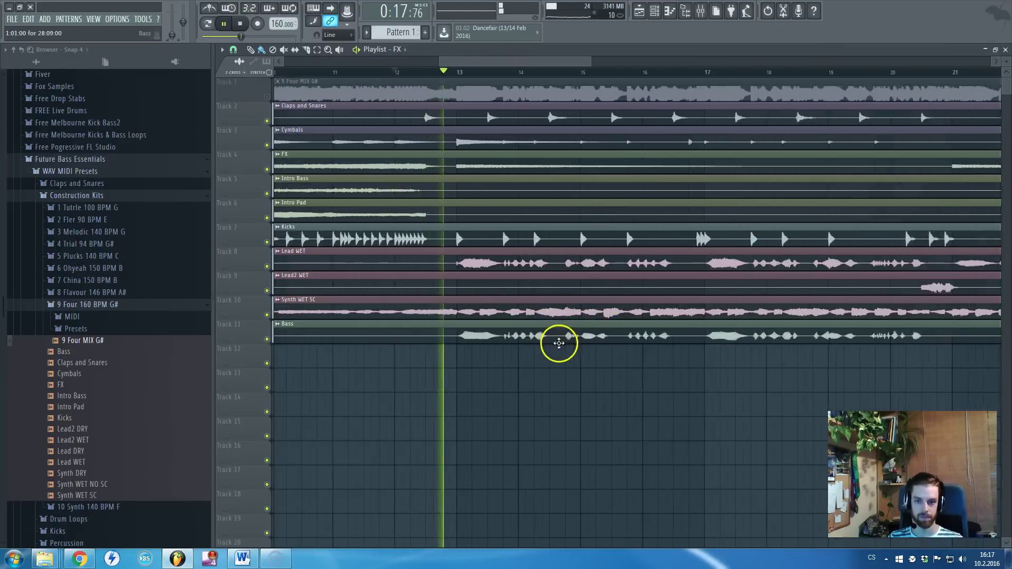
scroll(437, 363, down, 6)
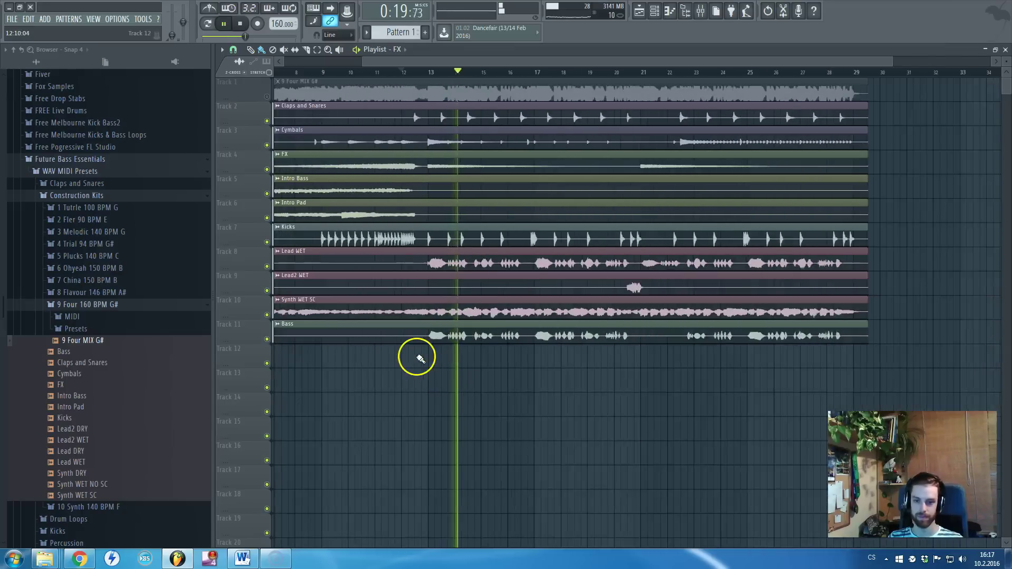
key(space)
Step: Check the Bass clip's channel settings and scroll through the stem tracks
double_click(429, 339)
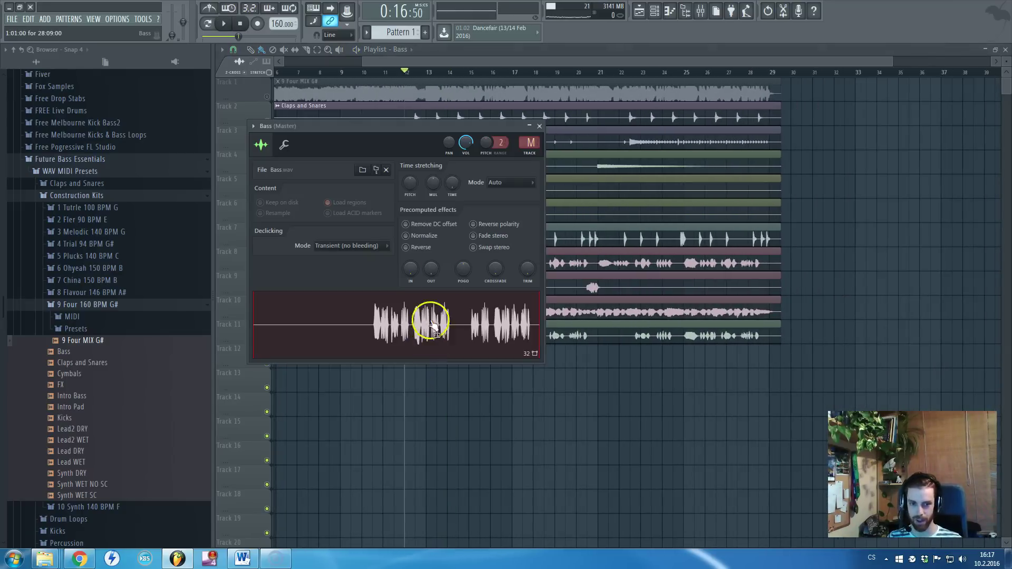
key(Escape)
scroll(470, 338, up, 3)
scroll(406, 361, up, 4)
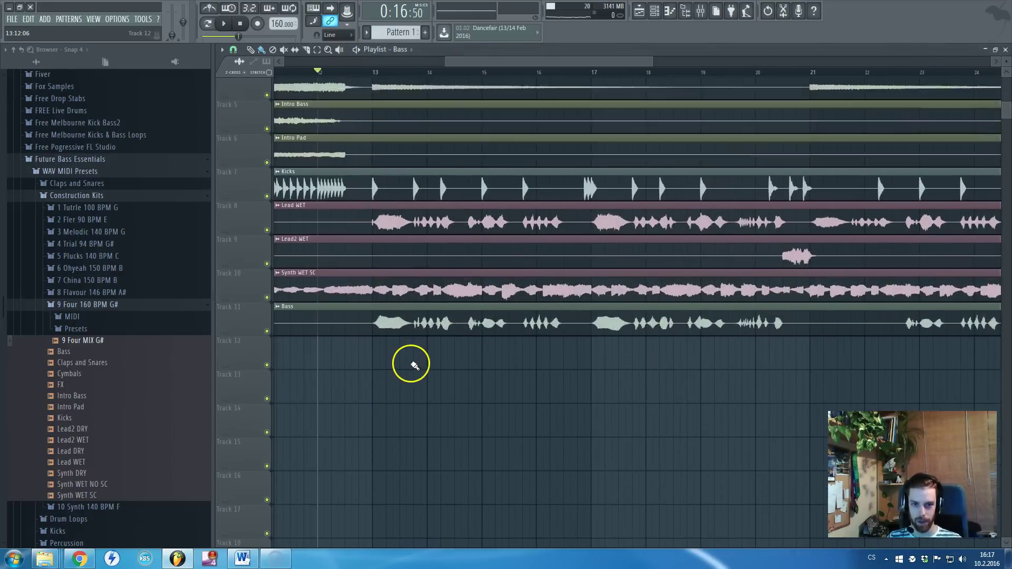
scroll(410, 363, up, 3)
scroll(383, 216, down, 3)
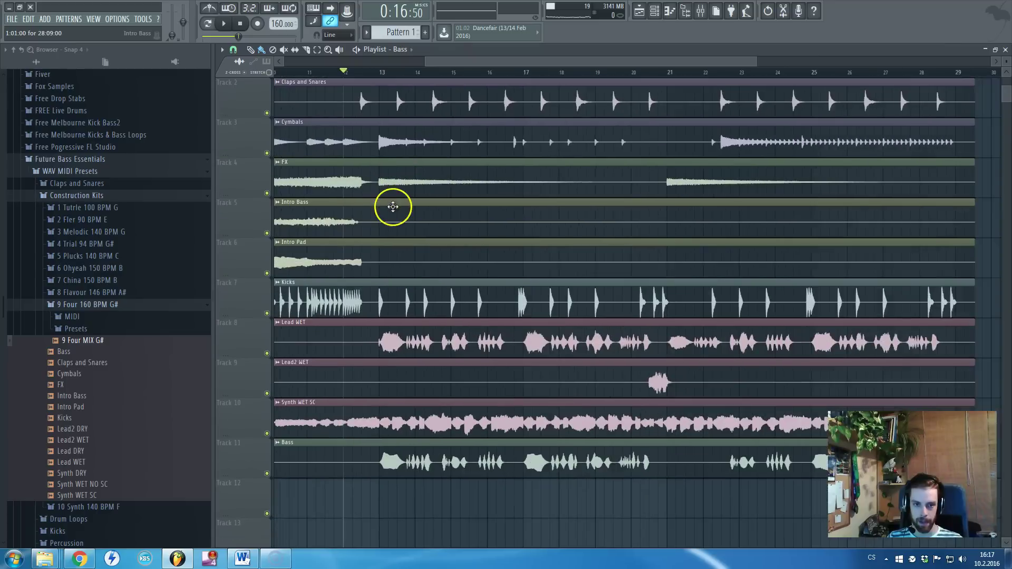
scroll(437, 161, down, 1)
scroll(657, 162, up, 2)
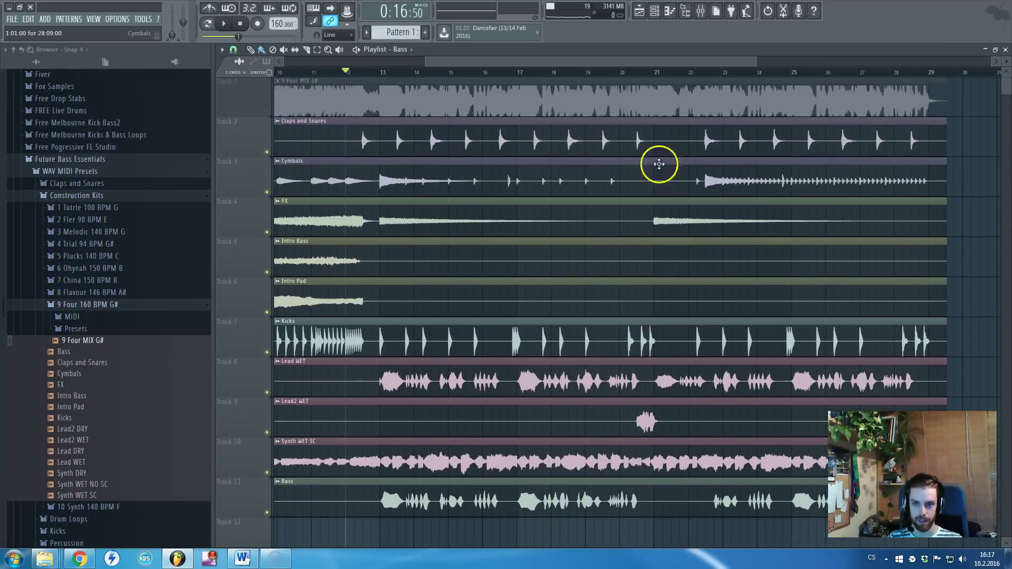
scroll(738, 185, down, 3)
scroll(327, 343, up, 5)
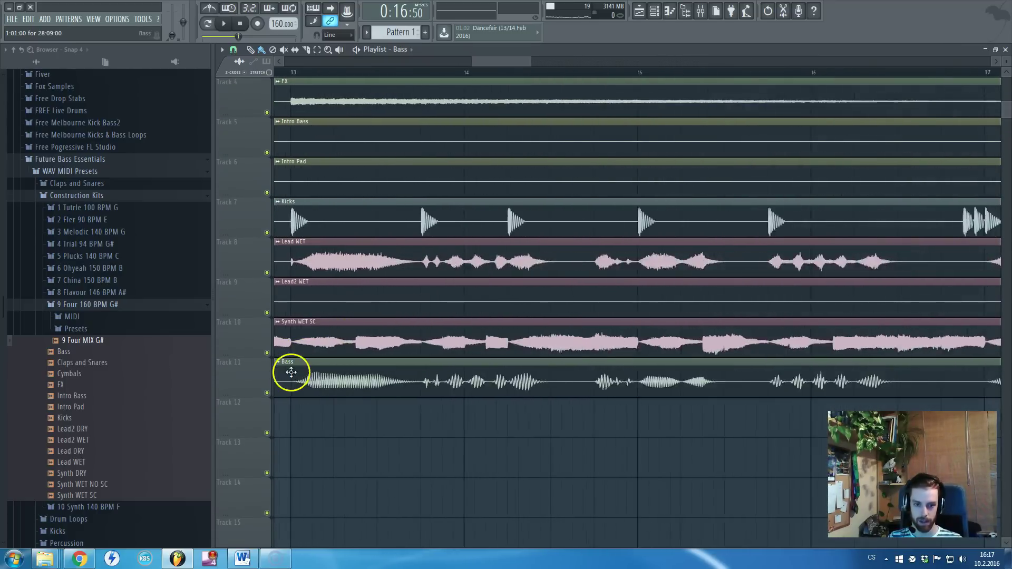
Step: Solo the Lead WET track and listen to it alone
ctrl+click(266, 272)
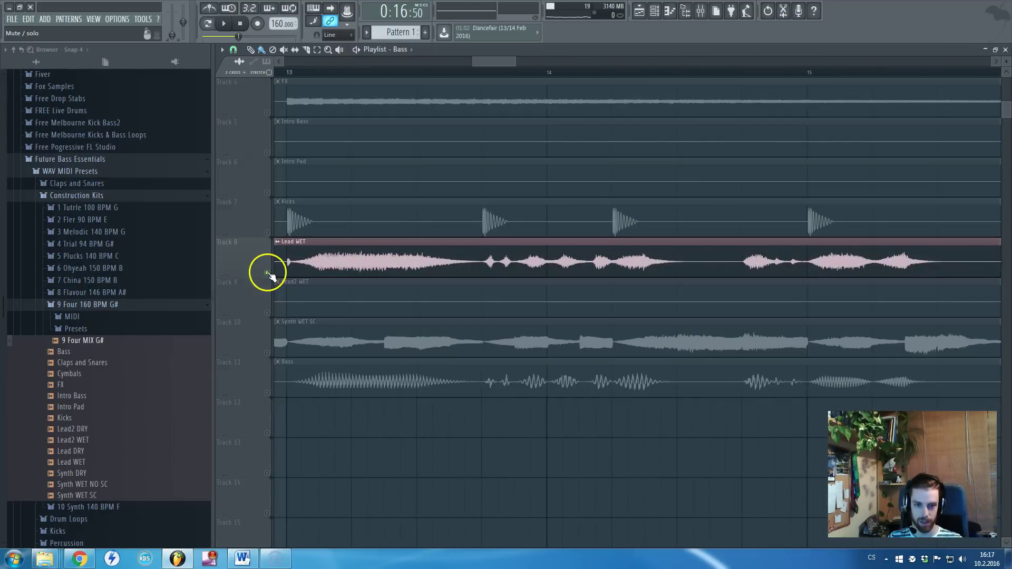
scroll(350, 271, down, 4)
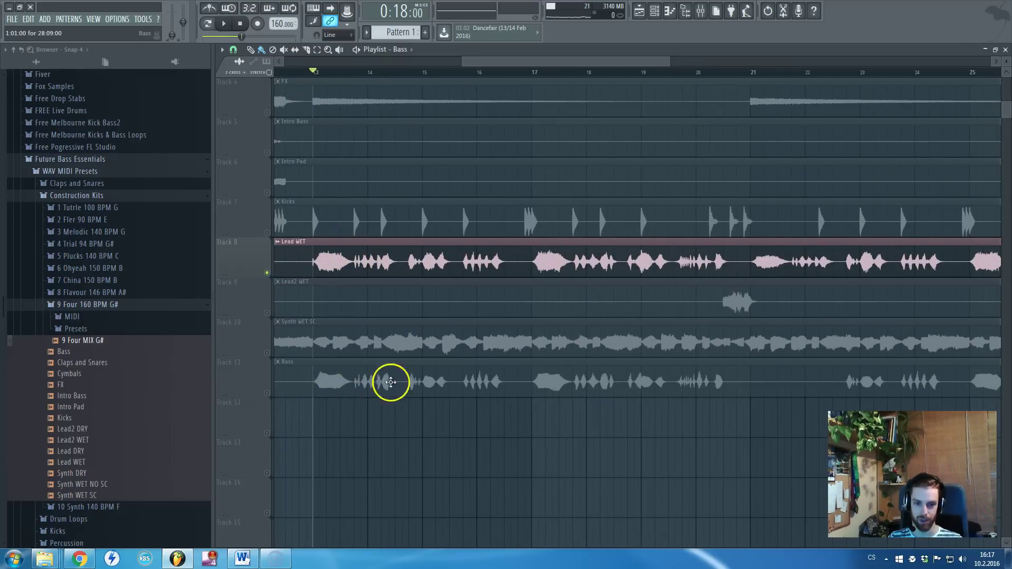
key(space)
scroll(388, 314, up, 3)
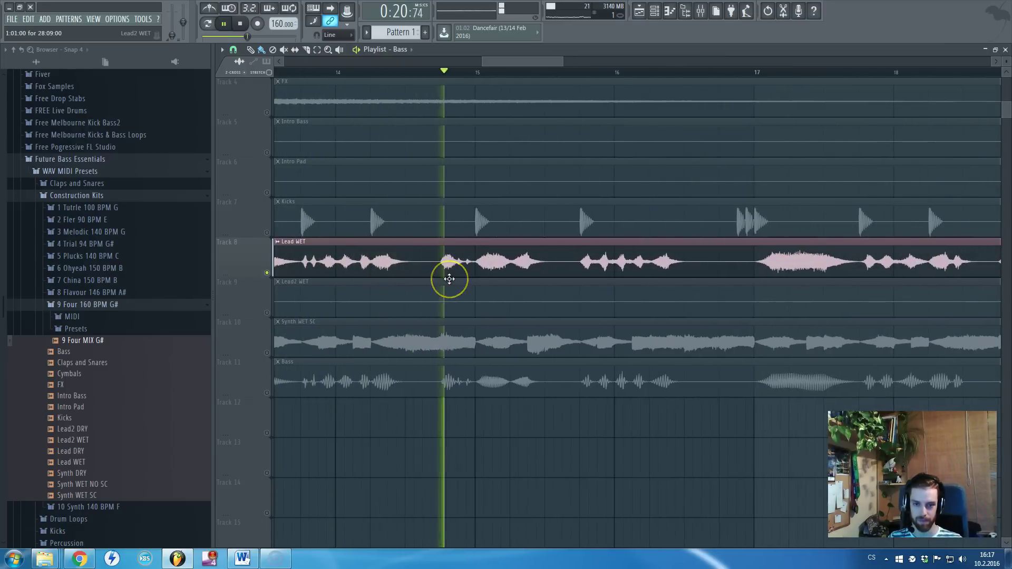
scroll(449, 279, down, 3)
scroll(450, 278, down, 4)
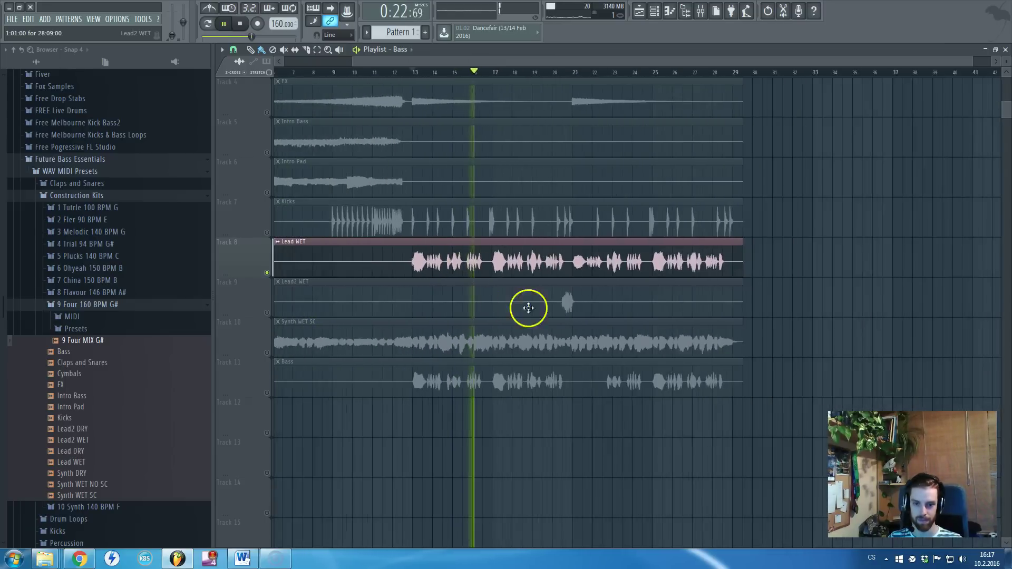
key(space)
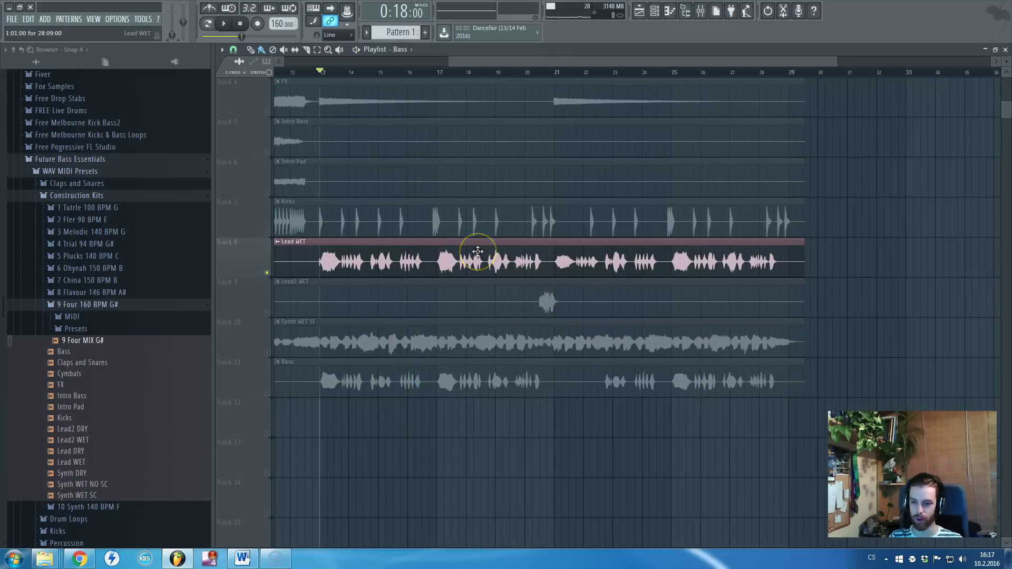
Step: Solo the Synth WET SC track and listen to it alone
right_click(267, 353)
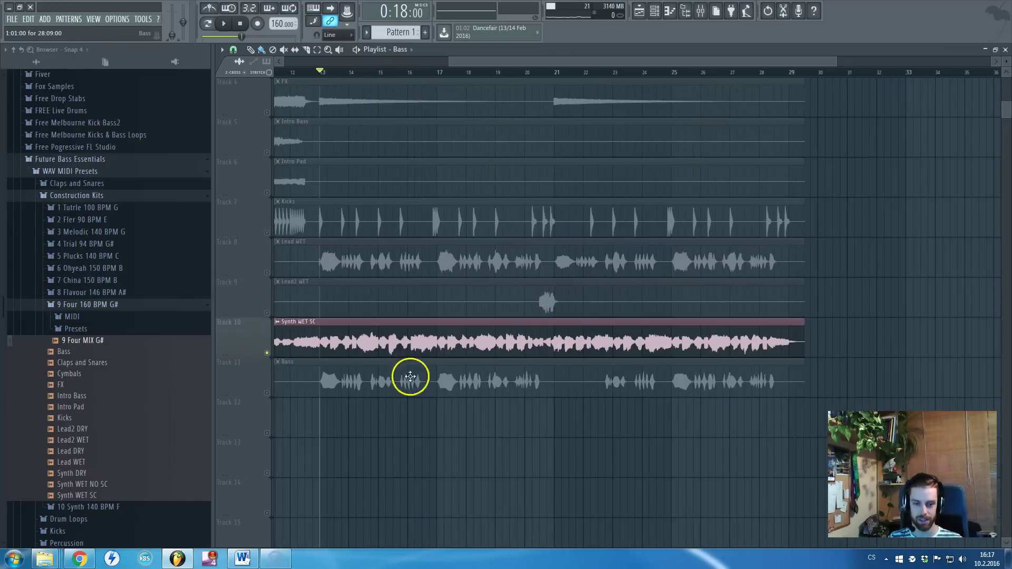
key(space)
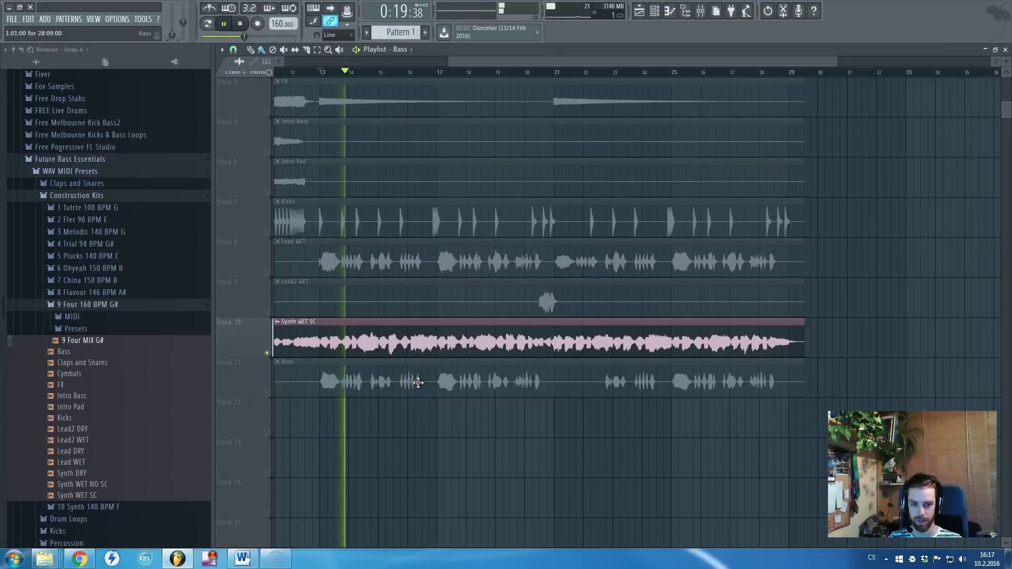
scroll(352, 386, up, 3)
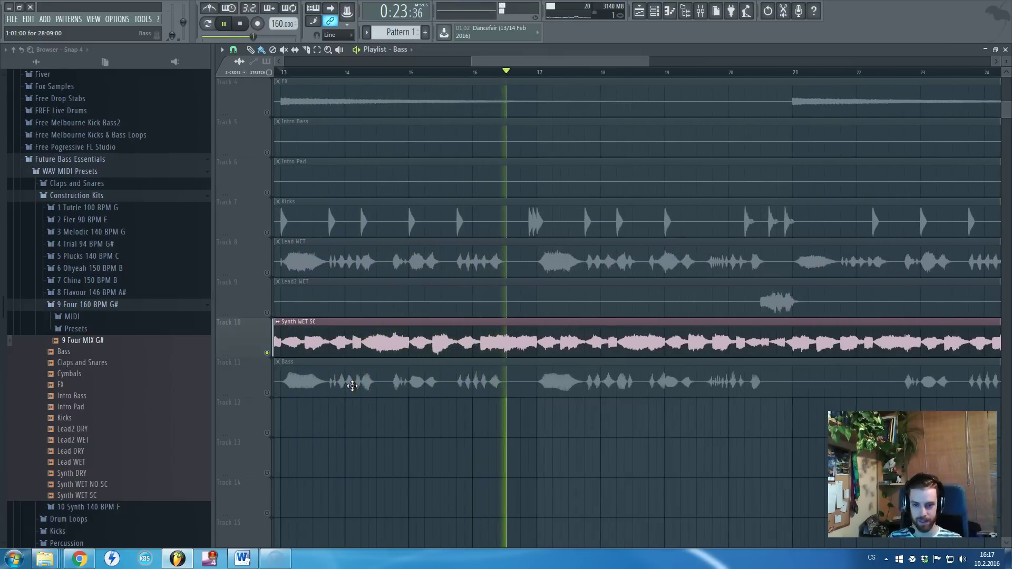
key(space)
Step: Solo the Bass track and start playback to hear it
click(267, 393)
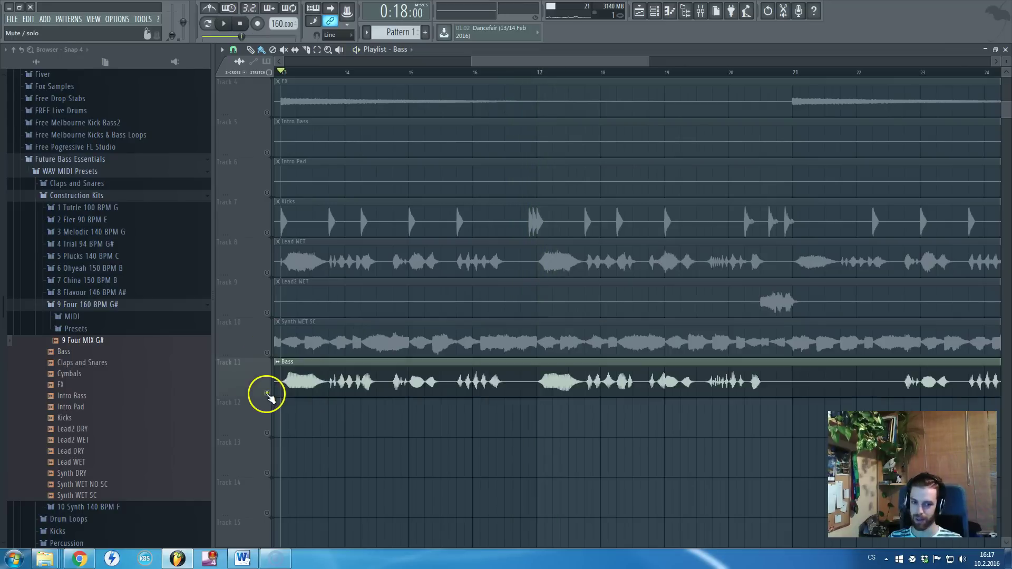
scroll(375, 403, down, 2)
scroll(417, 409, down, 3)
key(space)
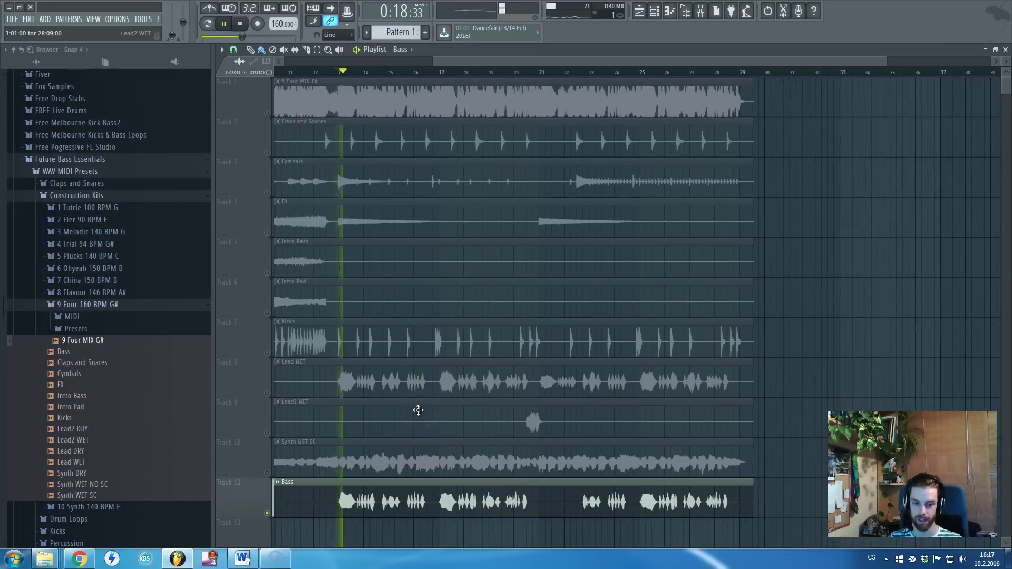
scroll(422, 412, up, 2)
Step: Toggle the Lead WET and Bass stems together, then unsolo so every track plays
click(267, 232)
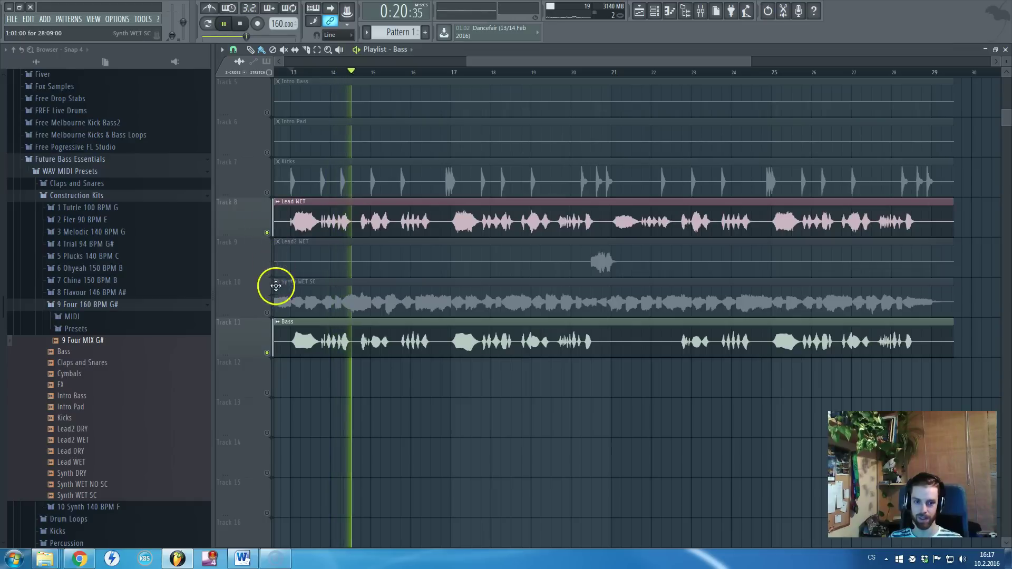
click(266, 352)
click(267, 352)
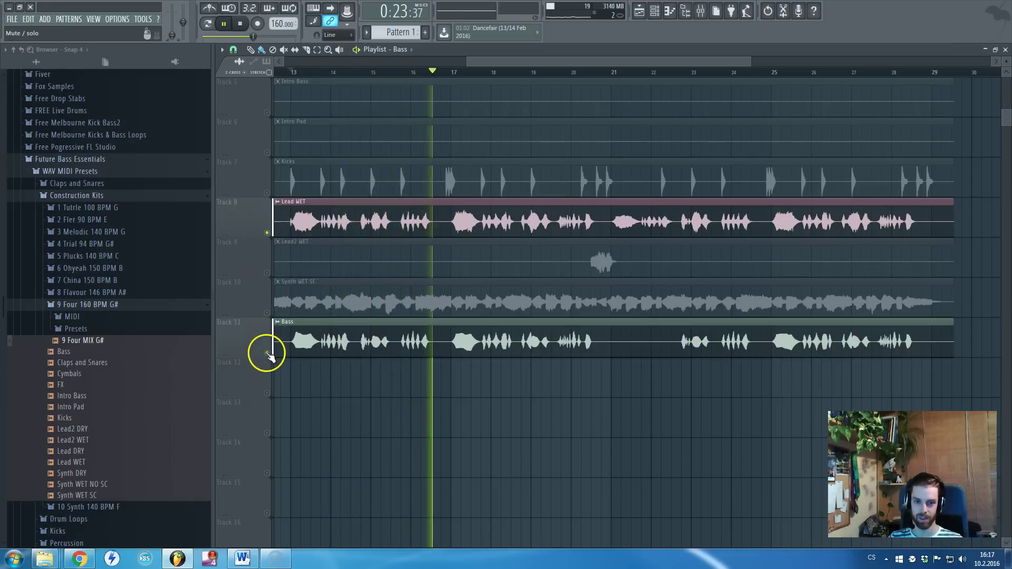
click(267, 232)
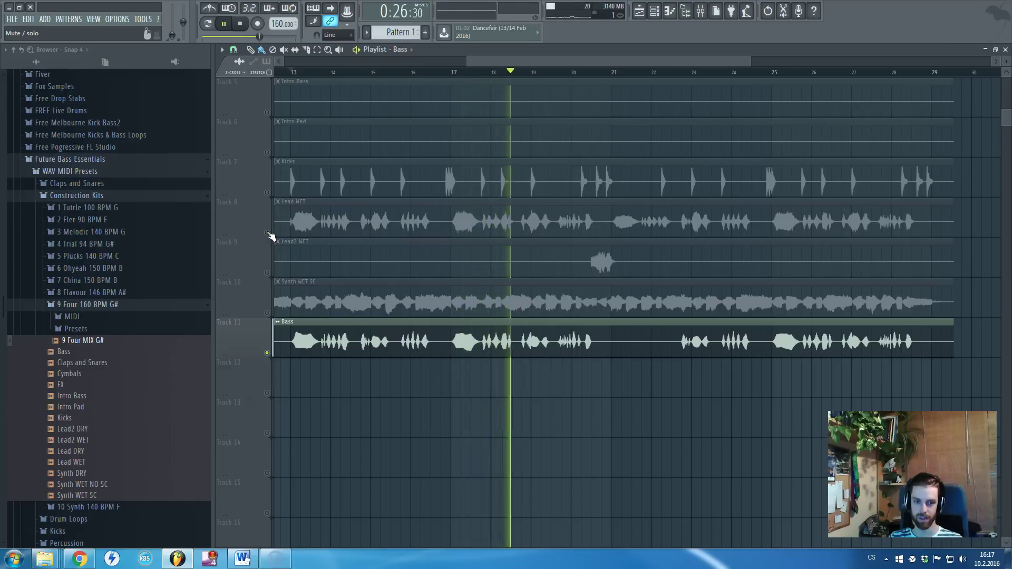
click(267, 232)
click(266, 233)
Step: Mute the full 9 Four MIX G# mix on Track 1 while all ten stems play
scroll(271, 211, up, 4)
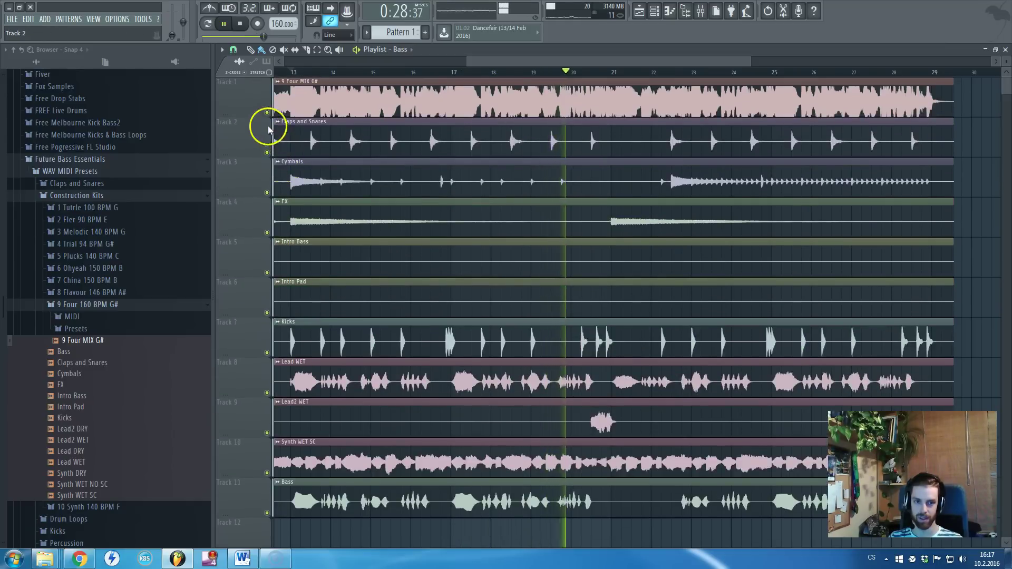
click(267, 113)
scroll(300, 211, down, 5)
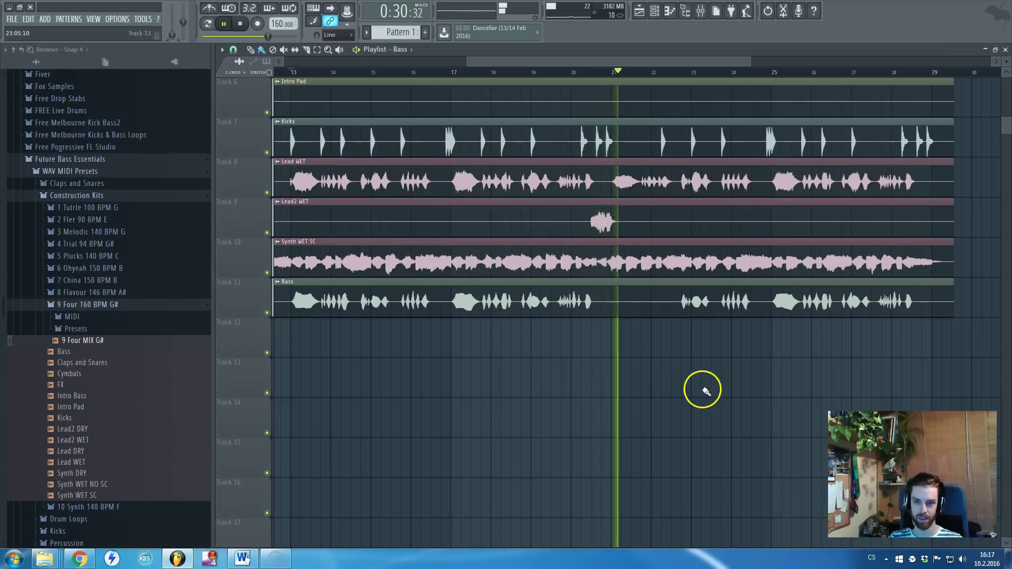
ctrl+scroll(634, 368, down, 4)
scroll(682, 362, up, 5)
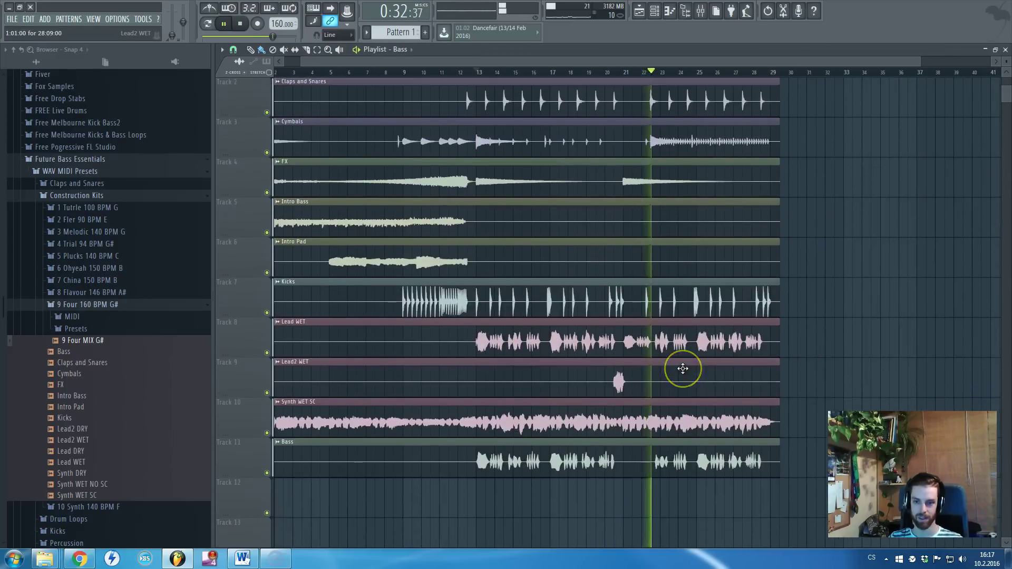
alt+scroll(682, 369, down, 2)
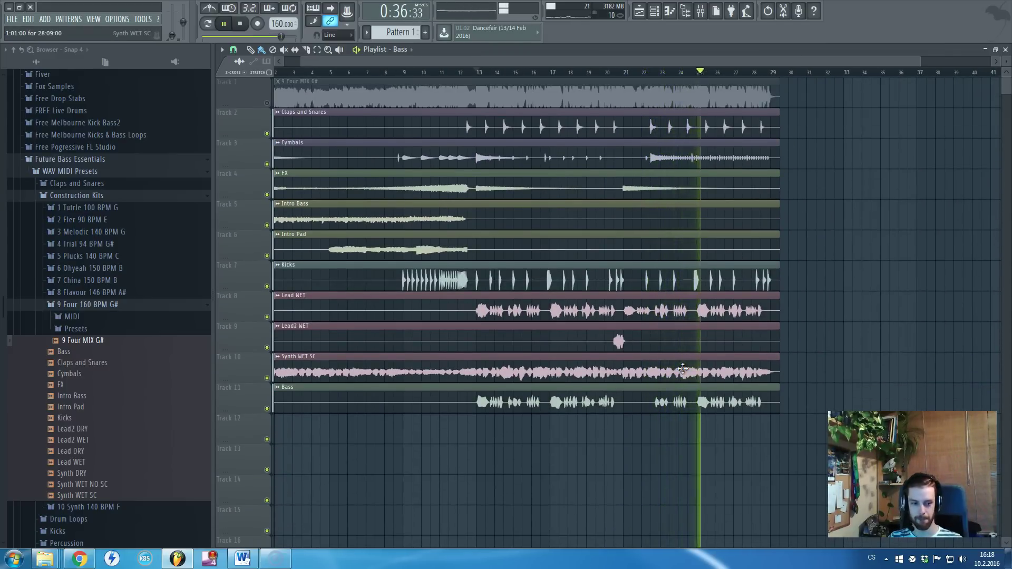
Step: Stop playback near bar 25 and drag the playlist view back toward bar 1
key(space)
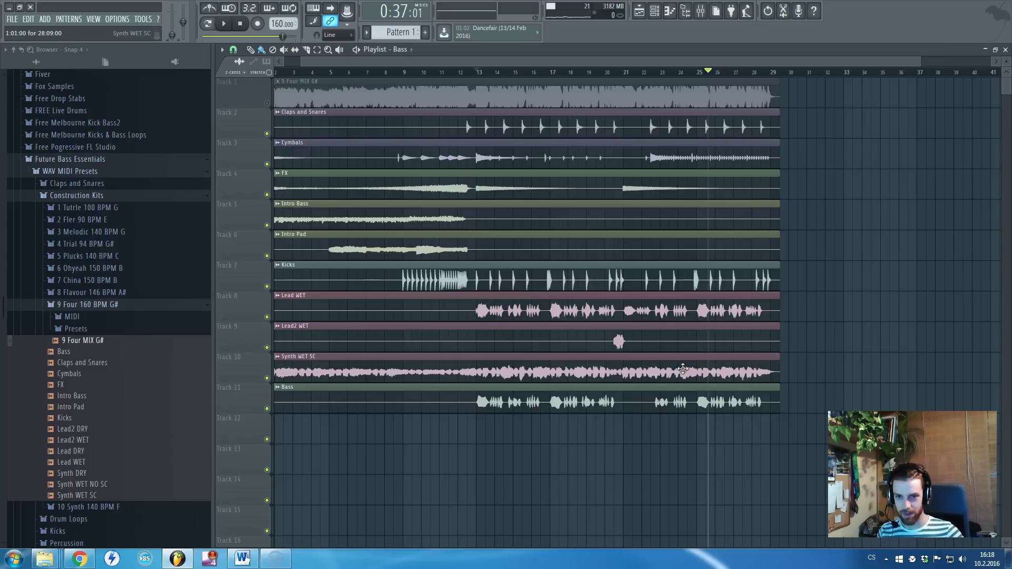
drag(368, 61, 305, 63)
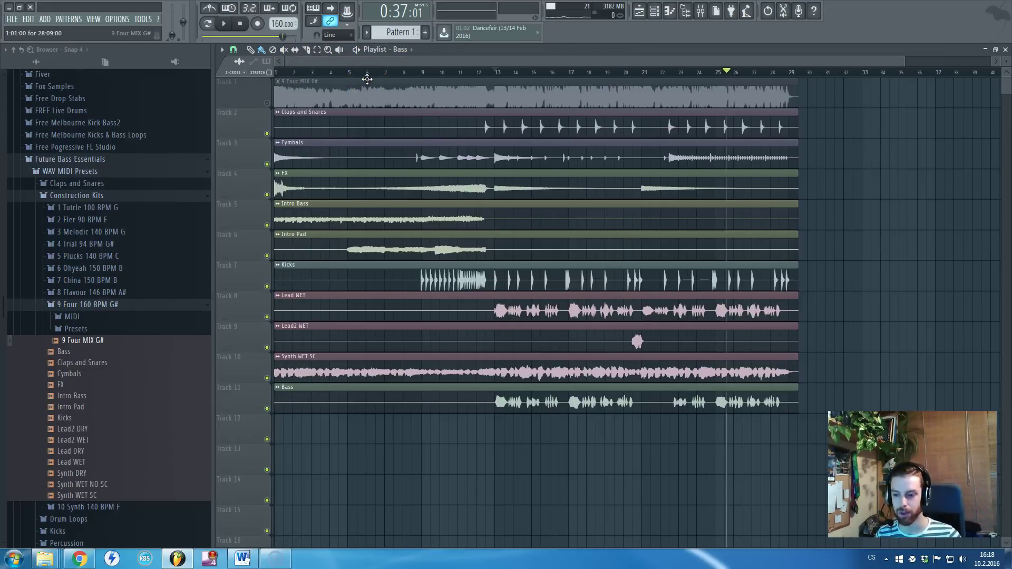